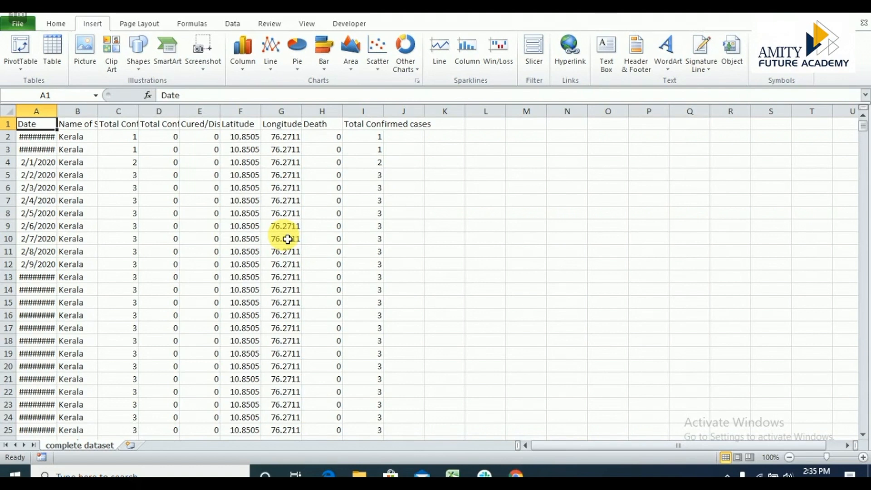
Examine the dataset's columns, from confirmed cases, cured, latitude and longitude to total confirmed cases, date and state name.
left_click(129, 122)
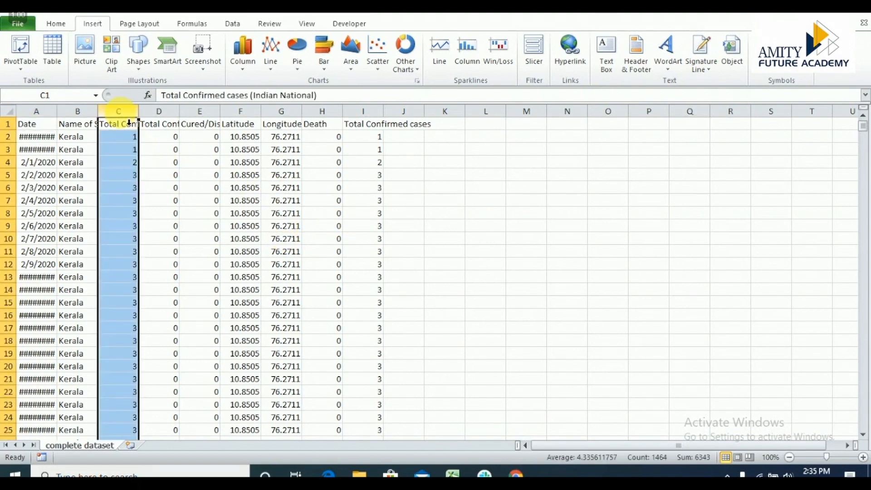
left_click(169, 121)
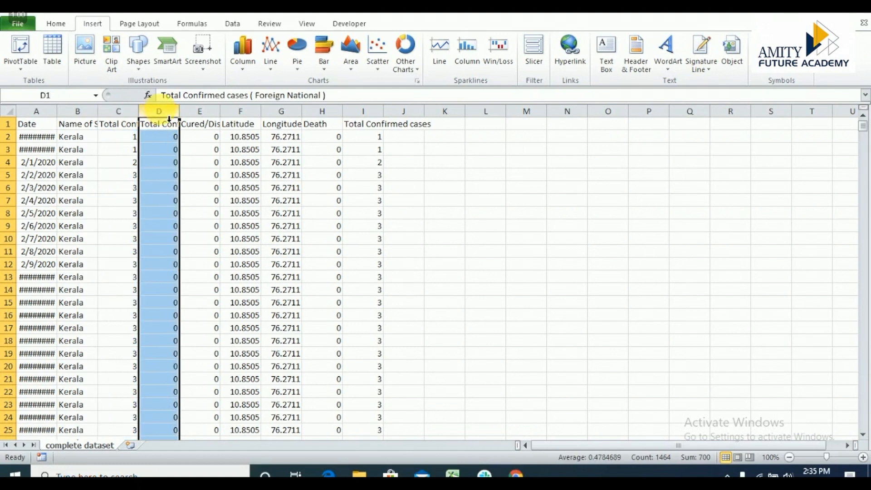
left_click(207, 120)
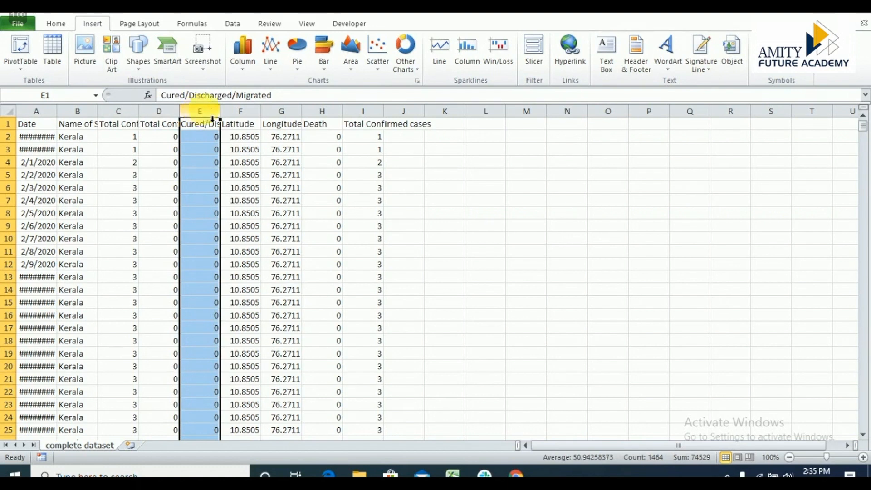
left_click(251, 121)
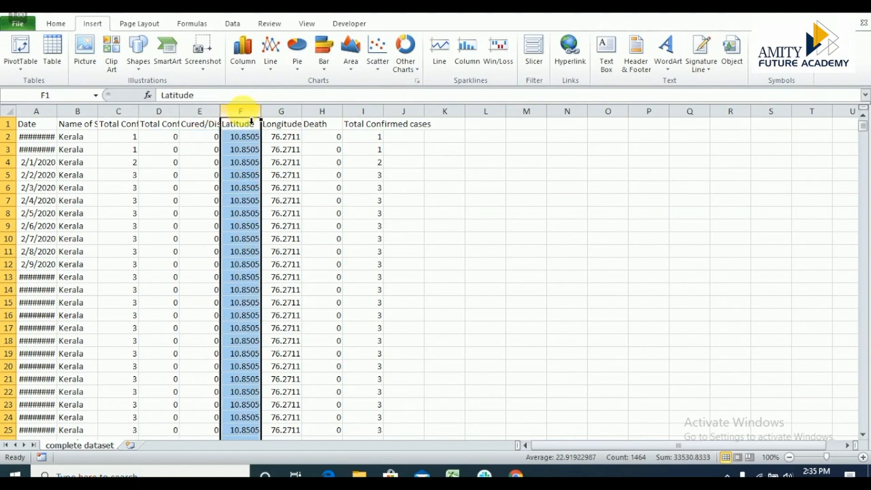
left_click(288, 121)
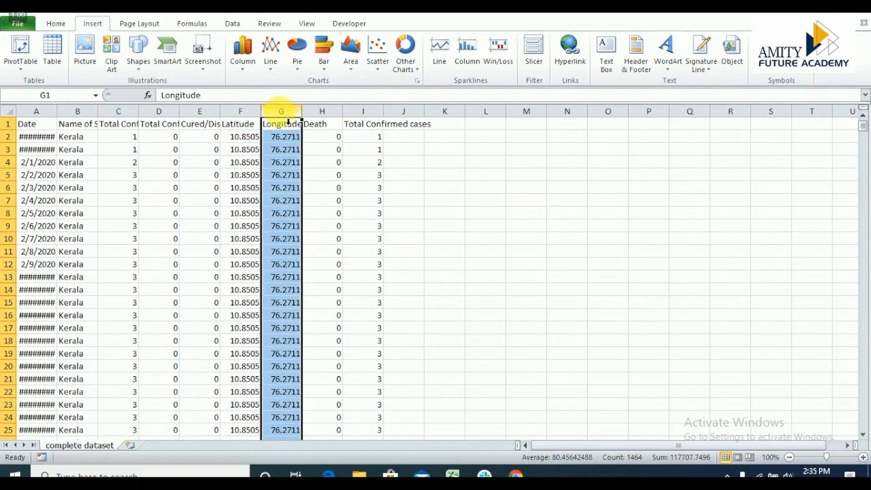
left_click(363, 122)
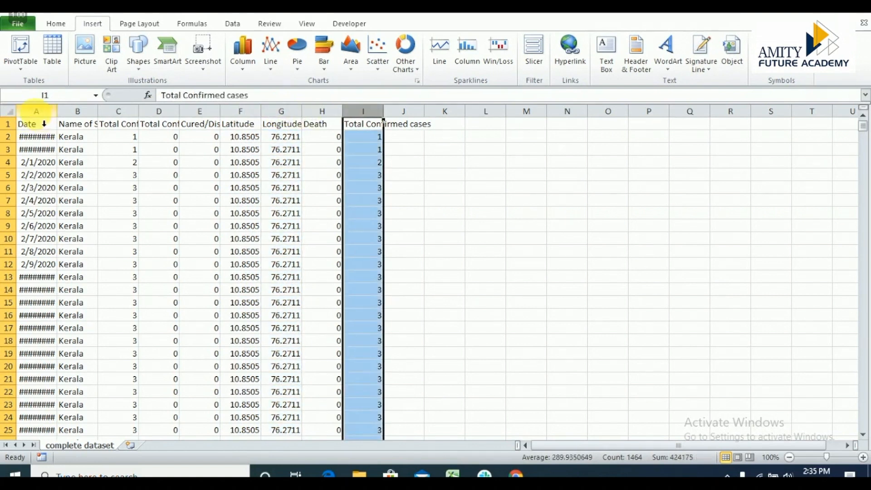
left_click(44, 123)
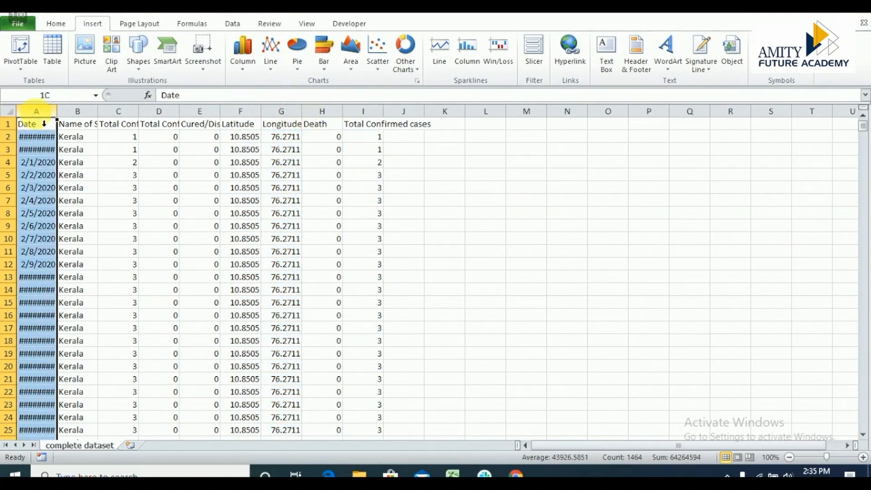
left_click(84, 124)
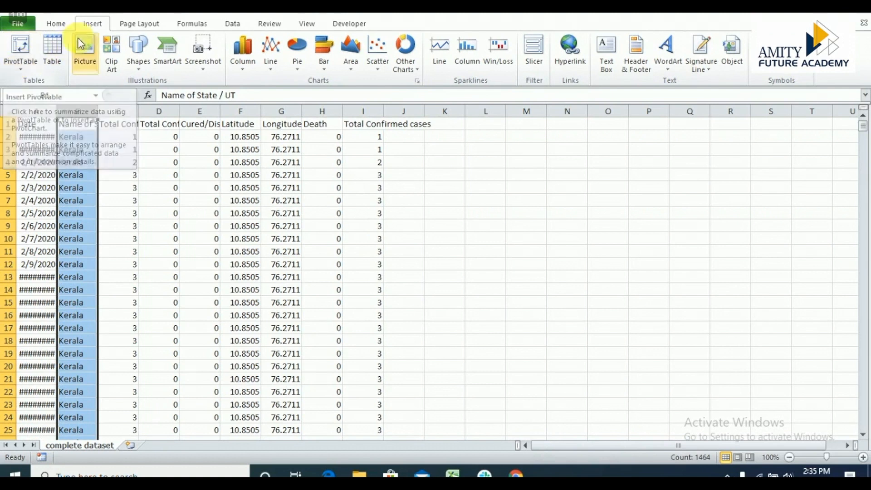
Create a PivotTable on a new worksheet from the range A1:I1464 of the complete dataset sheet.
left_click(20, 69)
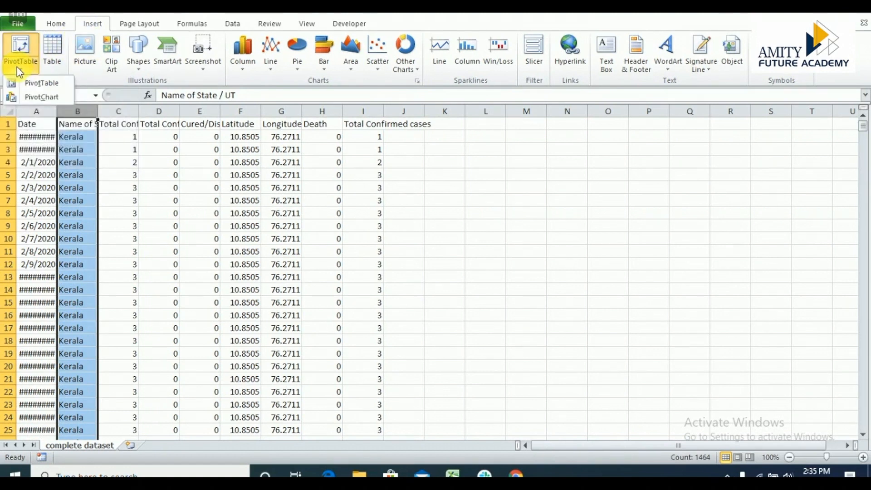
left_click(31, 86)
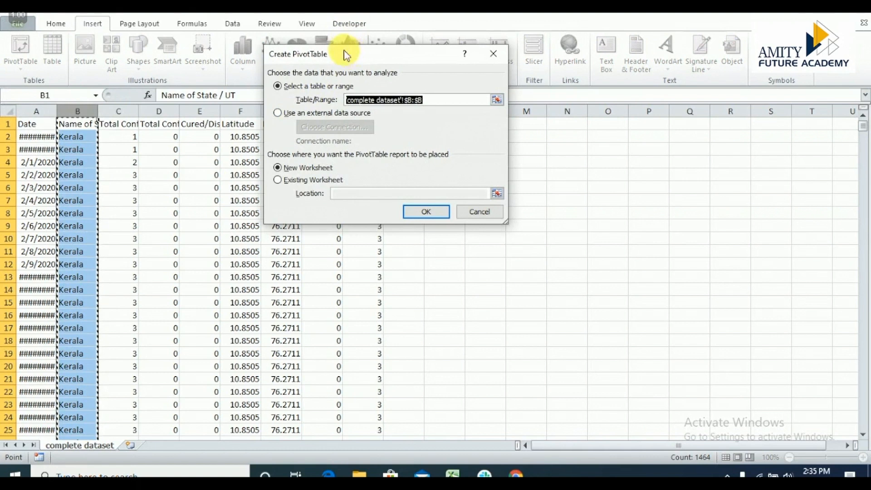
left_click_drag(343, 57, 526, 66)
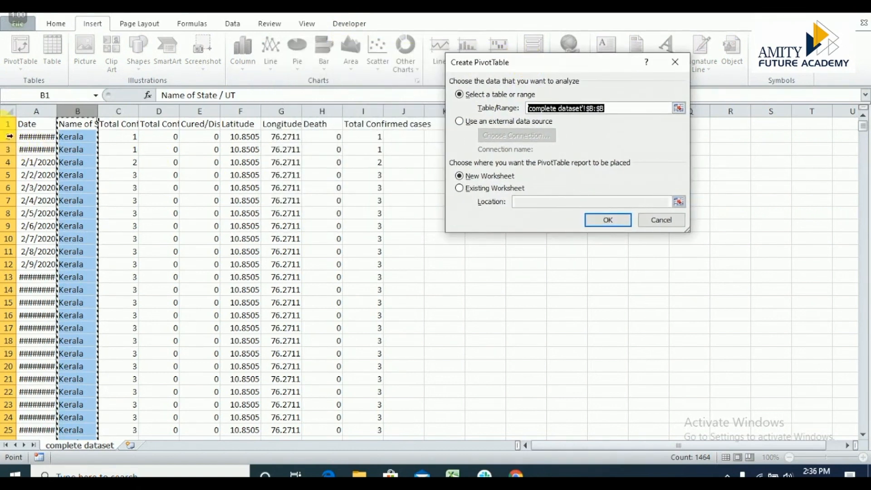
left_click_drag(32, 124, 373, 181)
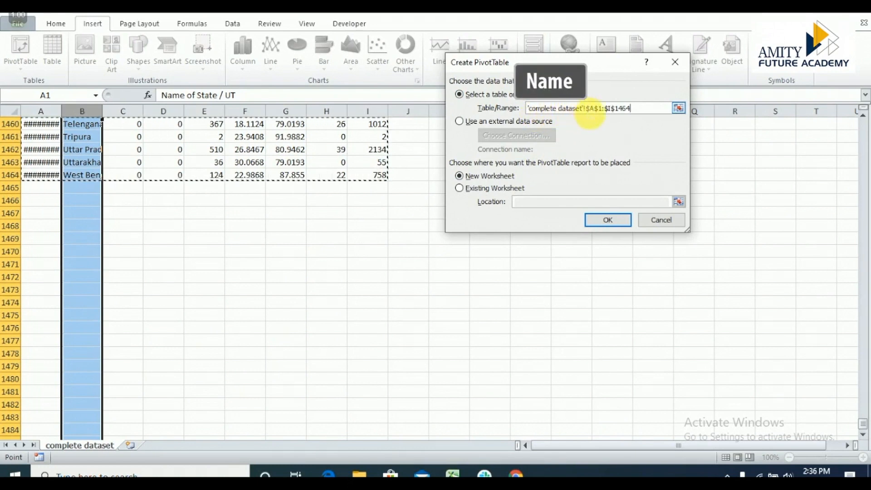
left_click(633, 108)
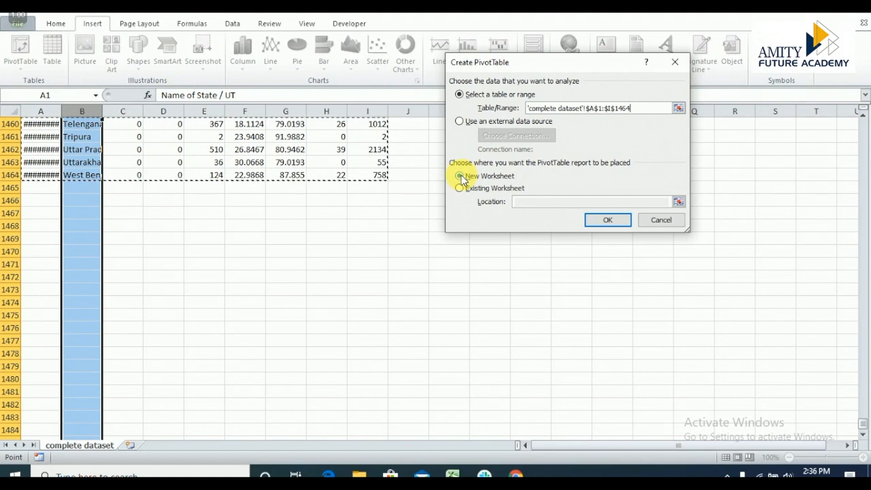
left_click(602, 221)
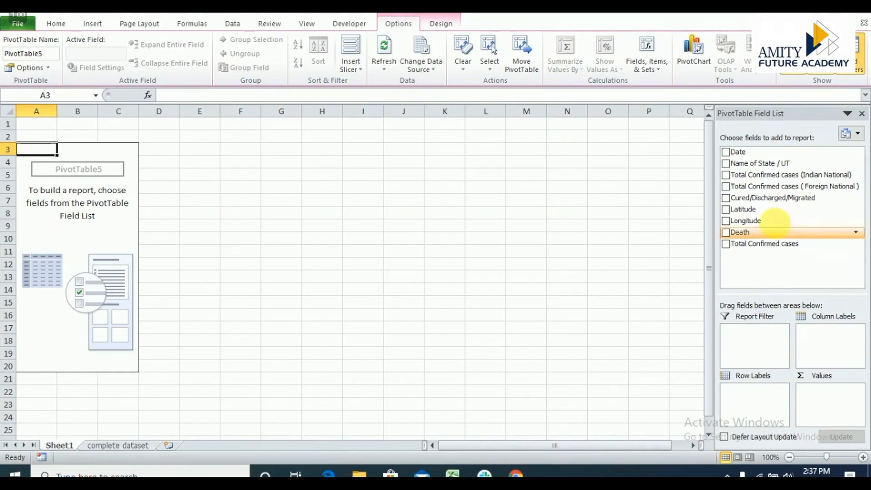
Add Name of State / UT as the PivotTable's row labels and review its label and value filters, keeping all states selected.
left_click(725, 163)
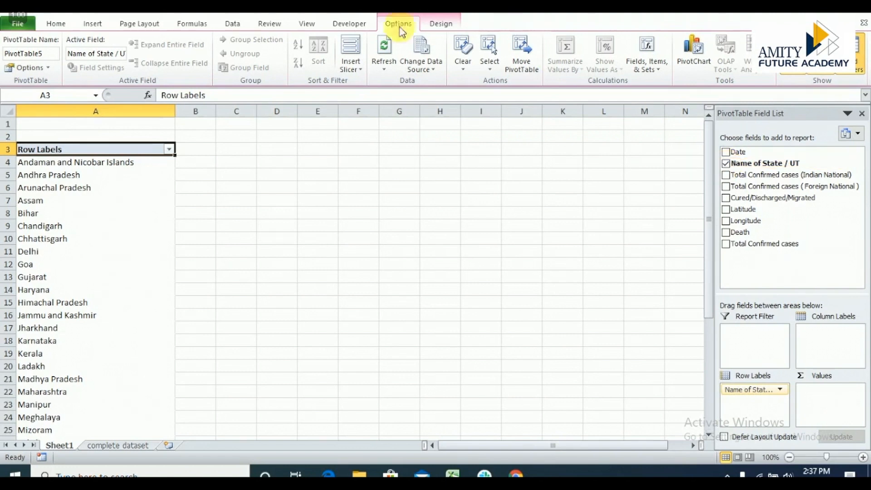
left_click(170, 154)
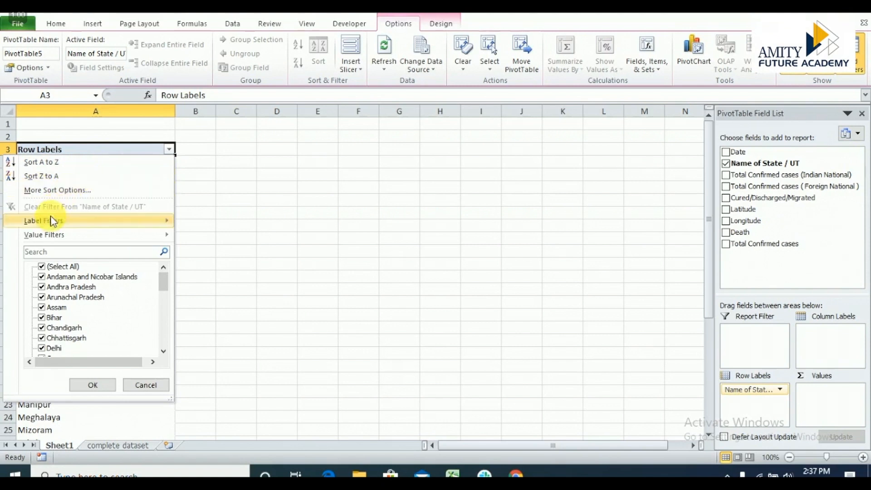
mouse_move(50, 227)
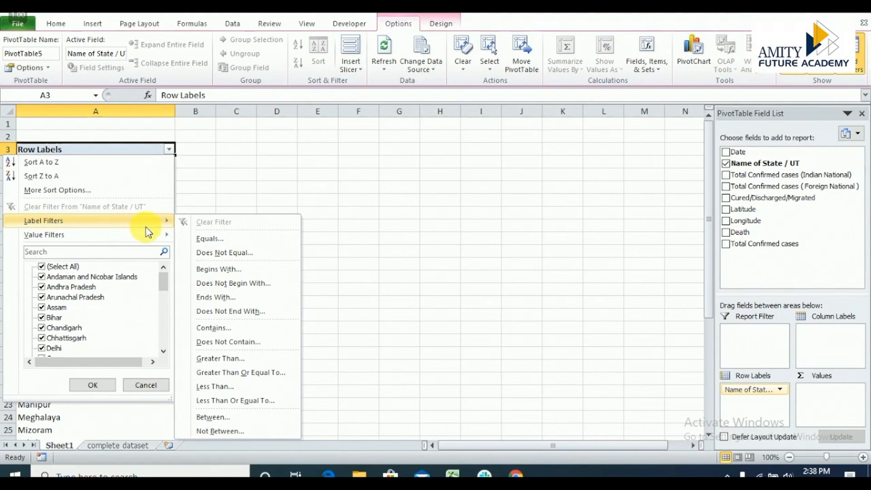
mouse_move(144, 240)
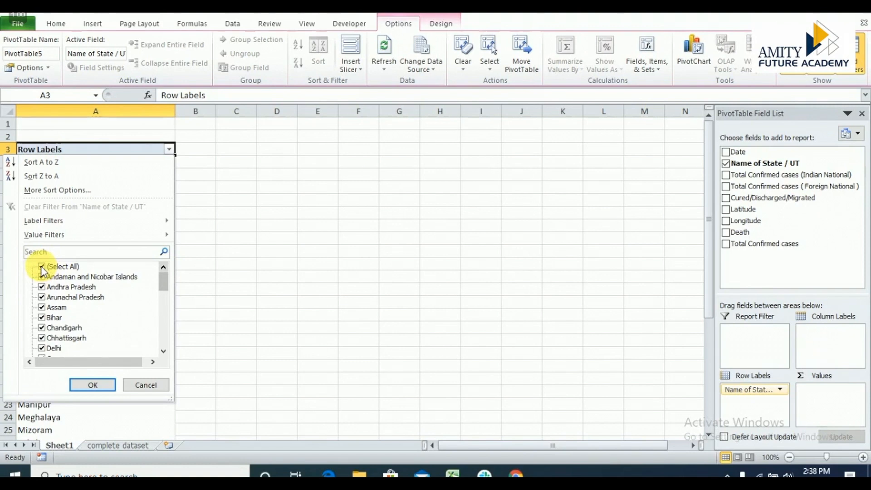
left_click(93, 384)
scroll(97, 387, "up", 1)
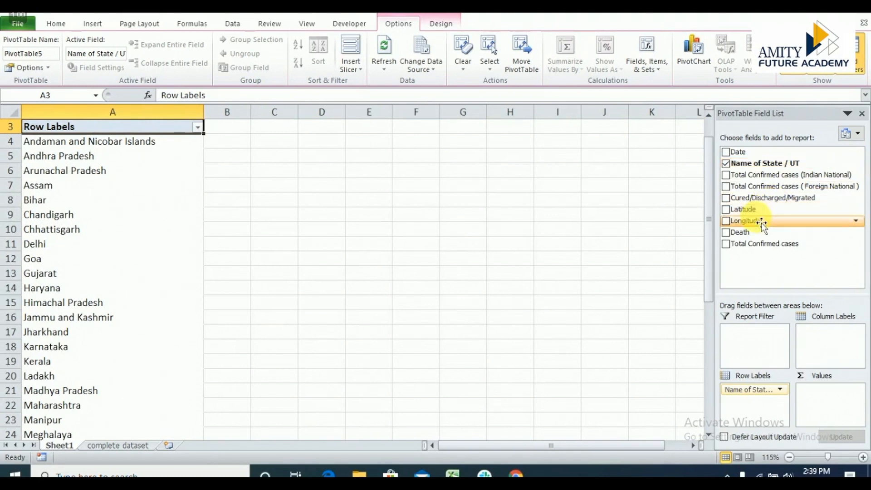
Add the Death and Total Confirmed cases fields to the PivotTable as summed values.
left_click(725, 233)
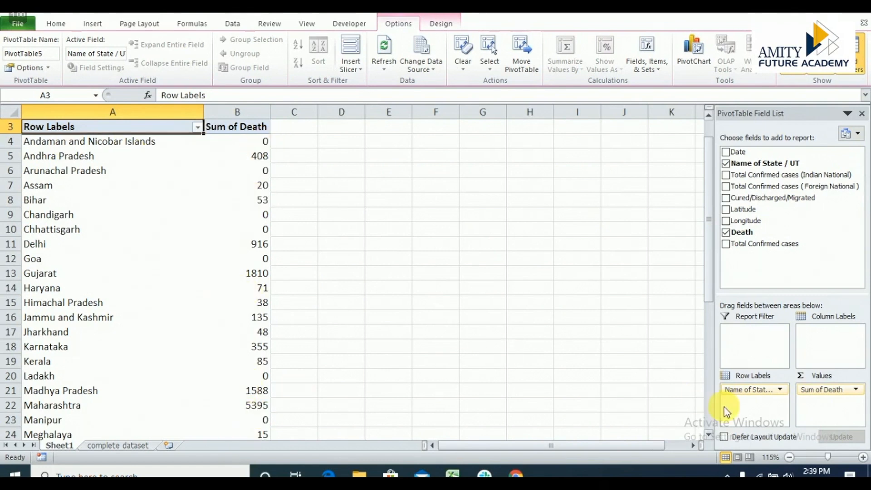
left_click(709, 416)
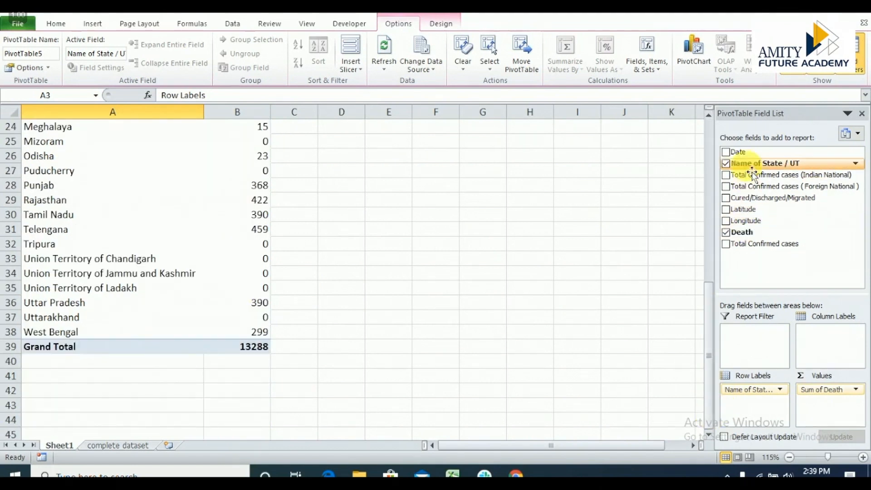
left_click(708, 160)
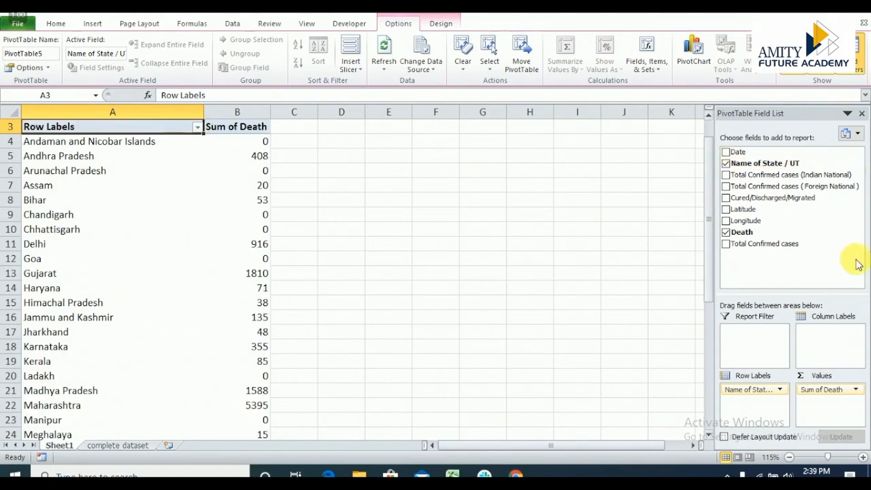
left_click(725, 244)
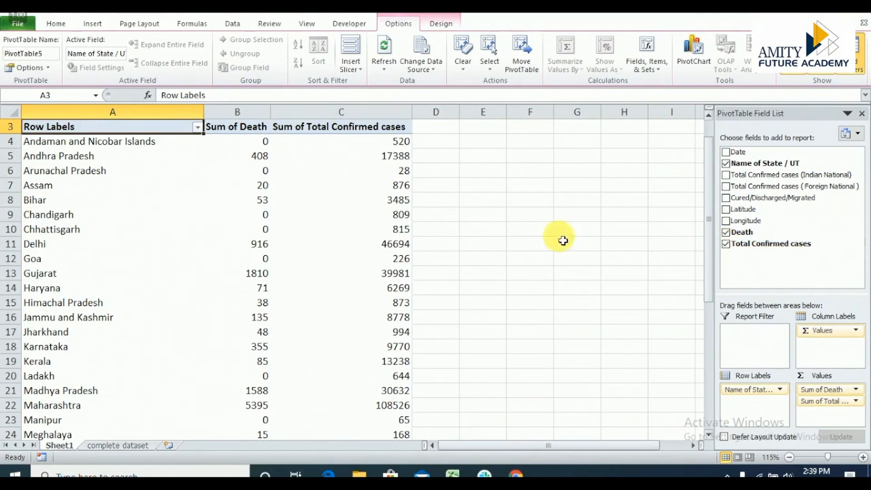
Place the sum of Total Confirmed cases ahead of the sum of Death in the PivotTable values and check both columns.
left_click(826, 395)
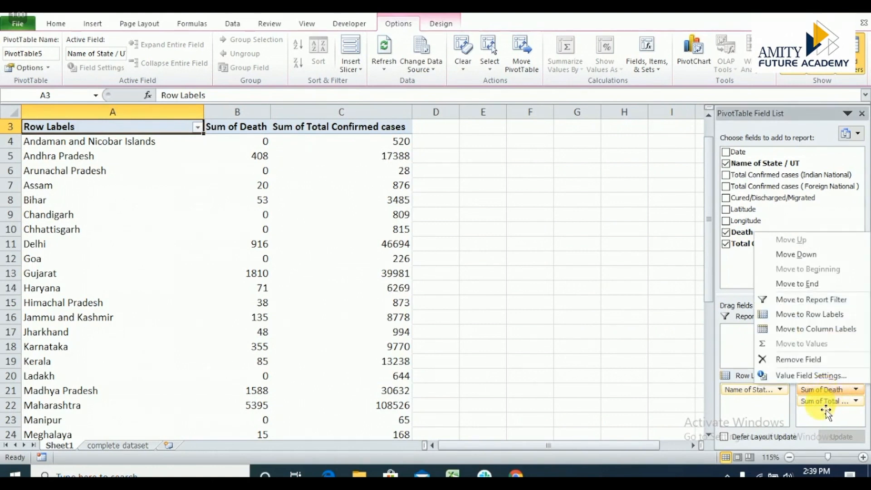
left_click(820, 406)
left_click_drag(825, 408, 832, 395)
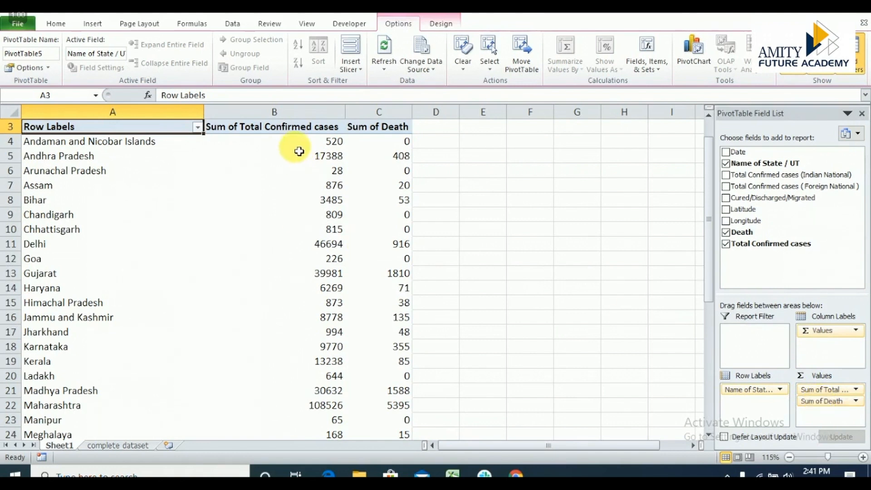
left_click(297, 123)
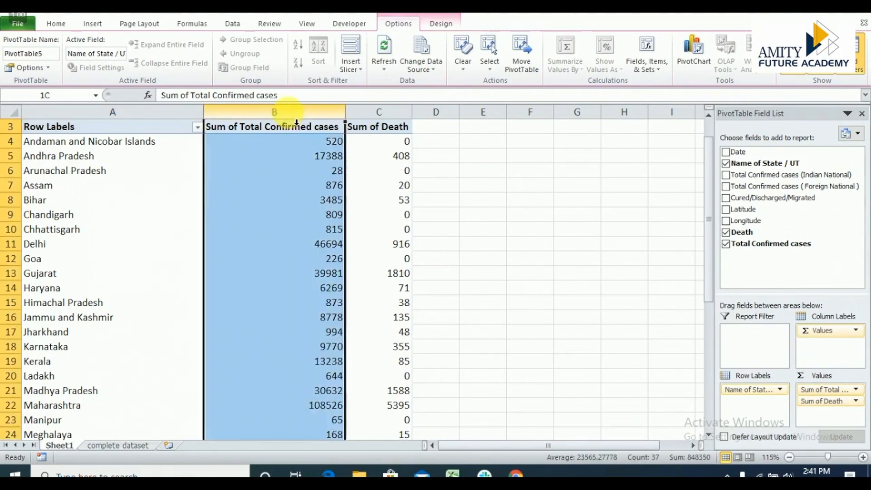
left_click(384, 120)
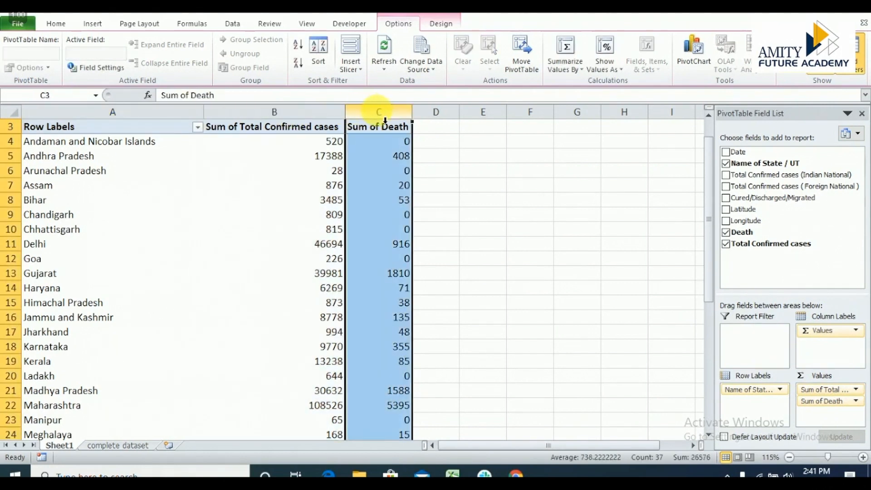
left_click(388, 174)
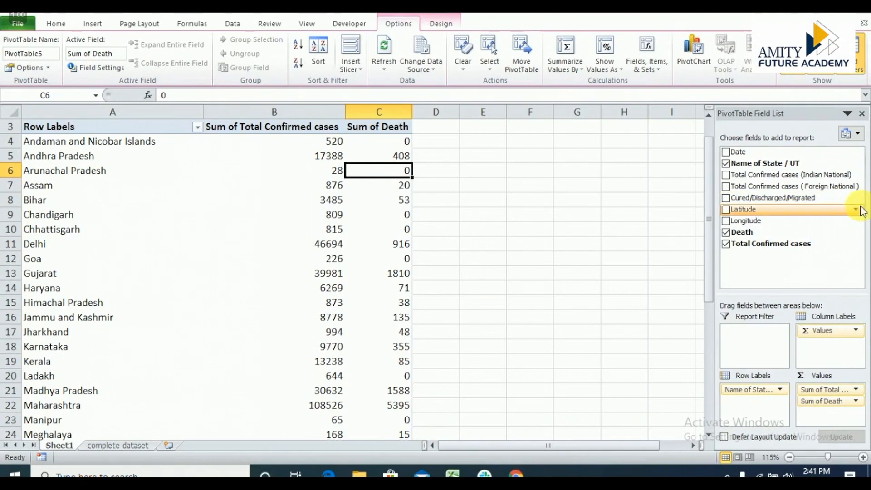
Add Date as a report filter and filter the PivotTable to 1/31/2020.
left_click_drag(739, 152, 745, 339)
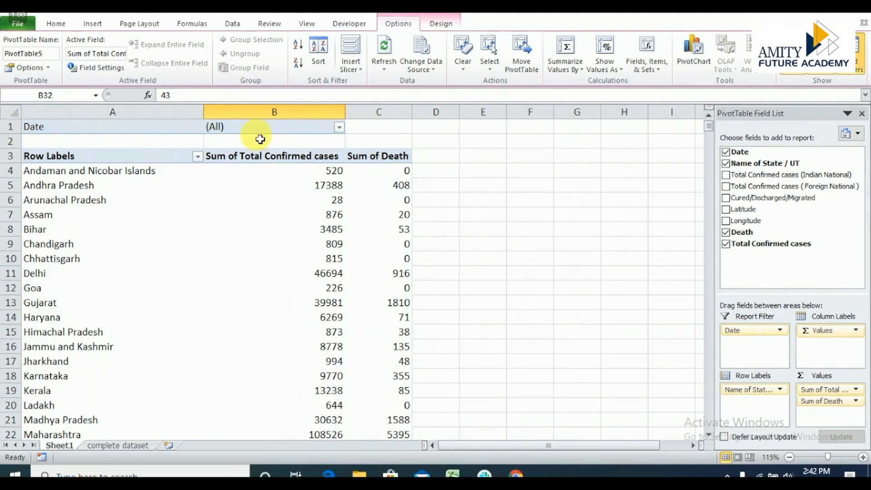
left_click(340, 127)
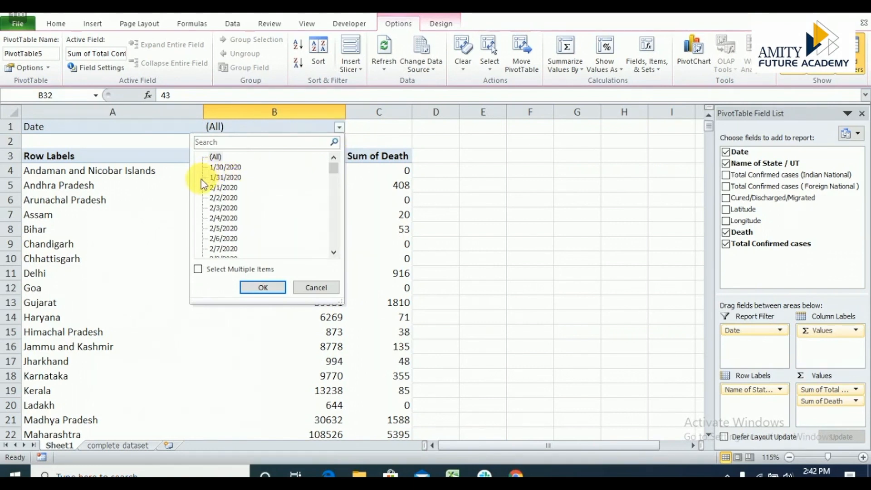
left_click(222, 177)
left_click(266, 288)
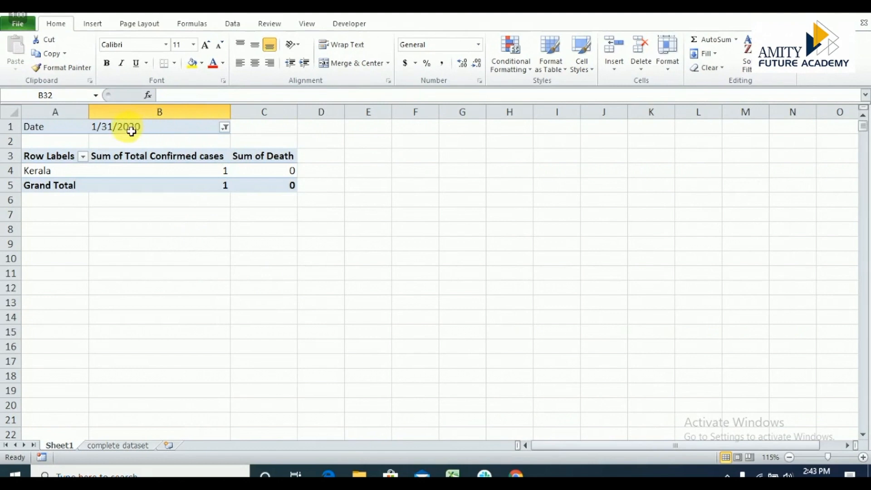
Change the PivotTable's Date report filter to 4/28/2020.
left_click(108, 131)
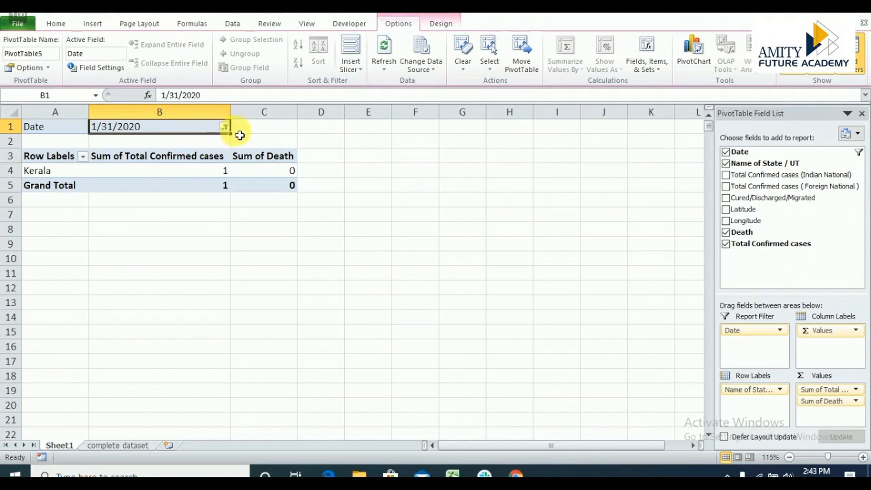
left_click(224, 127)
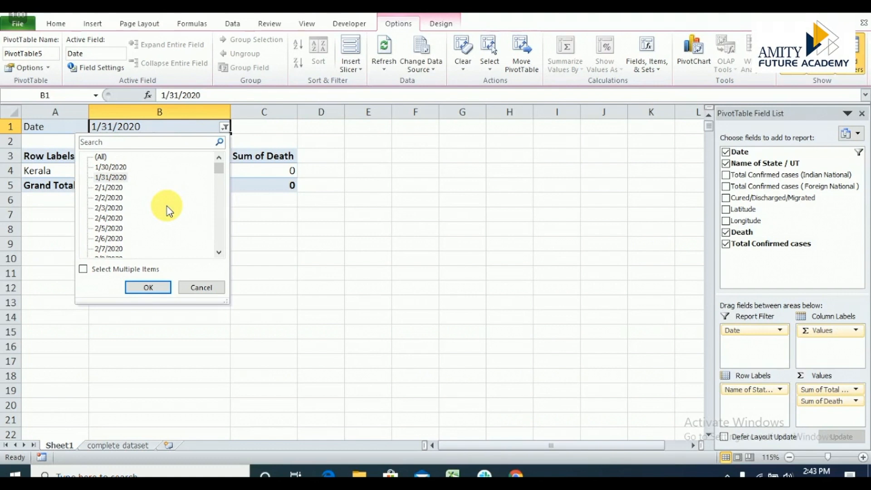
left_click(220, 227)
left_click(220, 226)
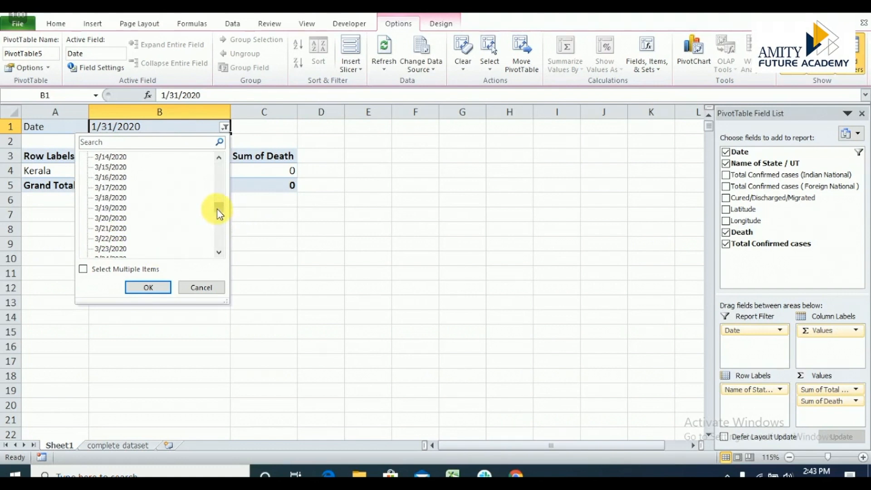
left_click_drag(220, 213, 219, 248)
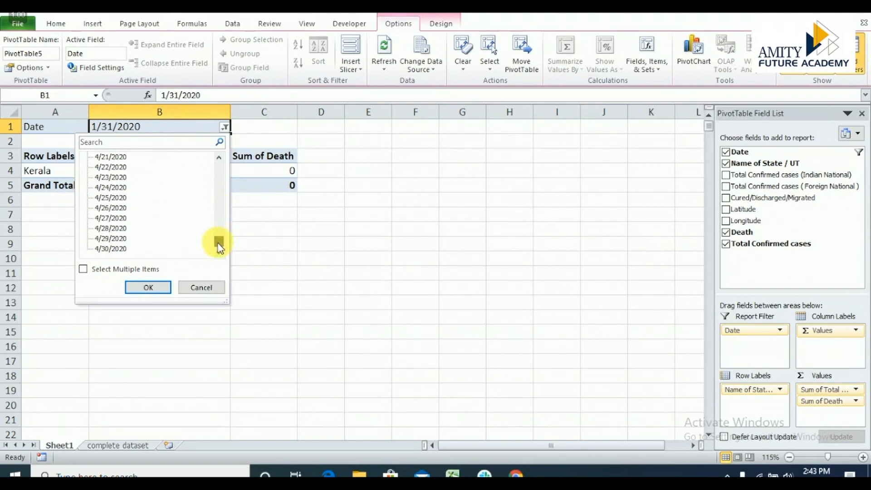
left_click(109, 228)
left_click(147, 287)
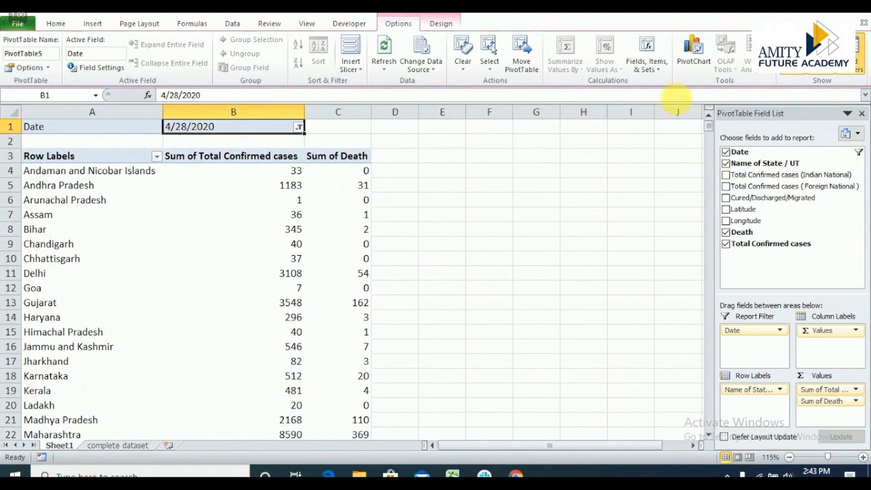
Add the Cured/Discharged/Migrated field to the PivotTable as a summed value alongside confirmed cases and deaths.
mouse_move(708, 127)
left_mouse_down()
mouse_move(709, 146)
mouse_move(708, 127)
left_mouse_up()
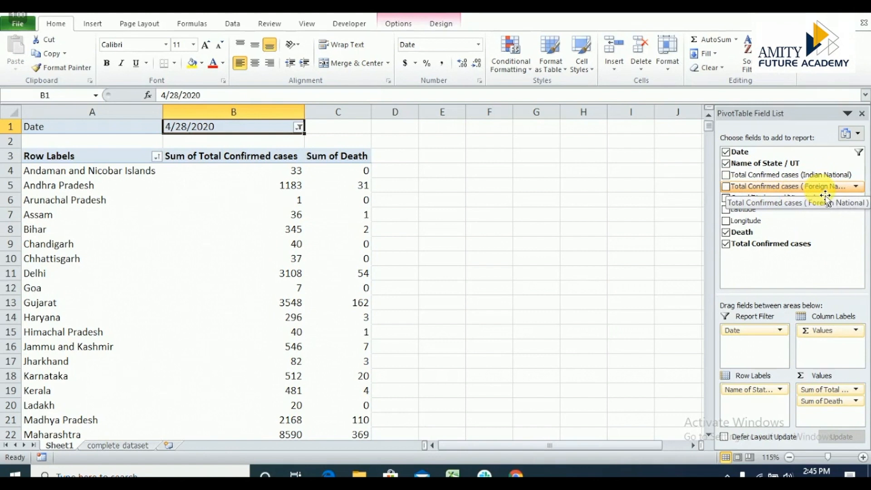
left_click(725, 198)
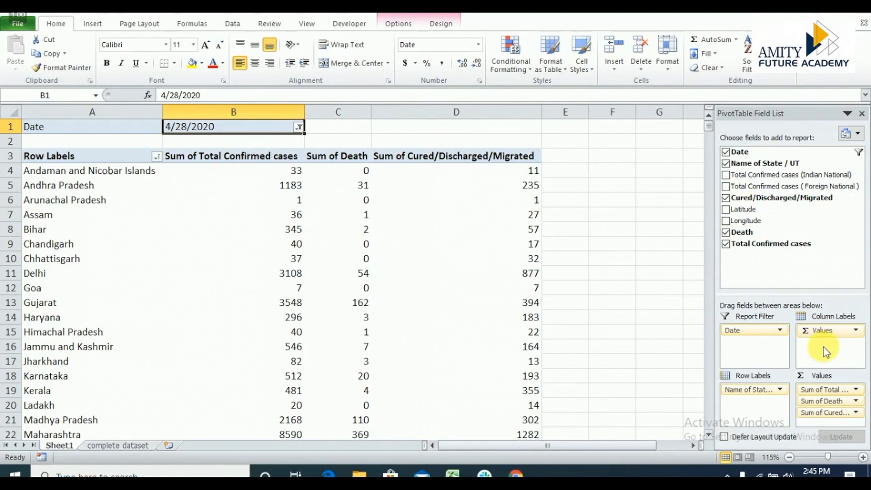
left_click_drag(823, 420, 832, 404)
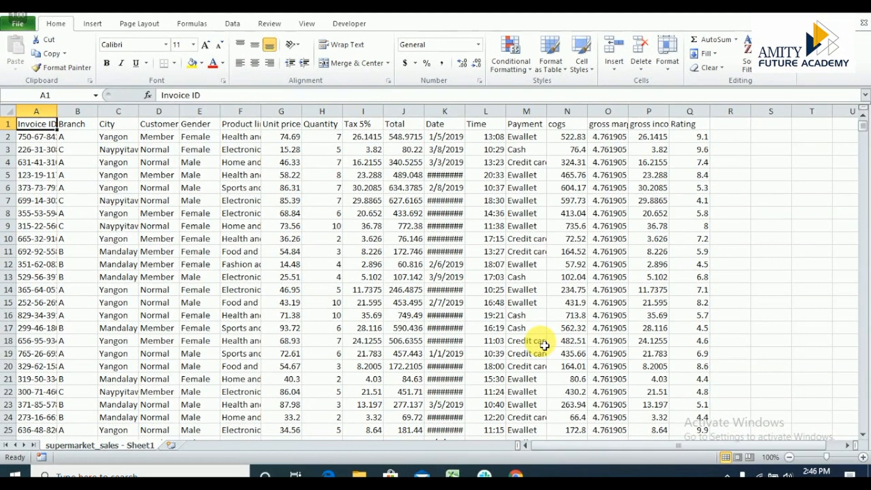
Examine the supermarket_sales dataset column by column, from Invoice ID through Payment.
left_click(39, 115)
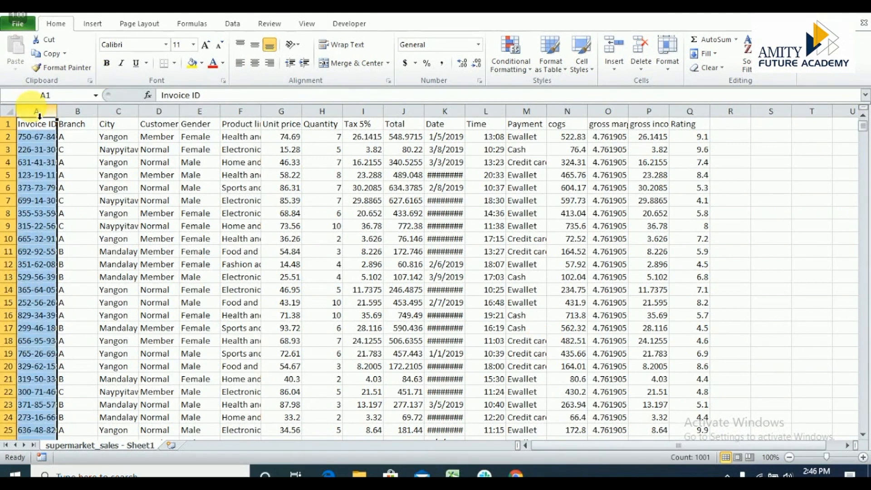
left_click(83, 122)
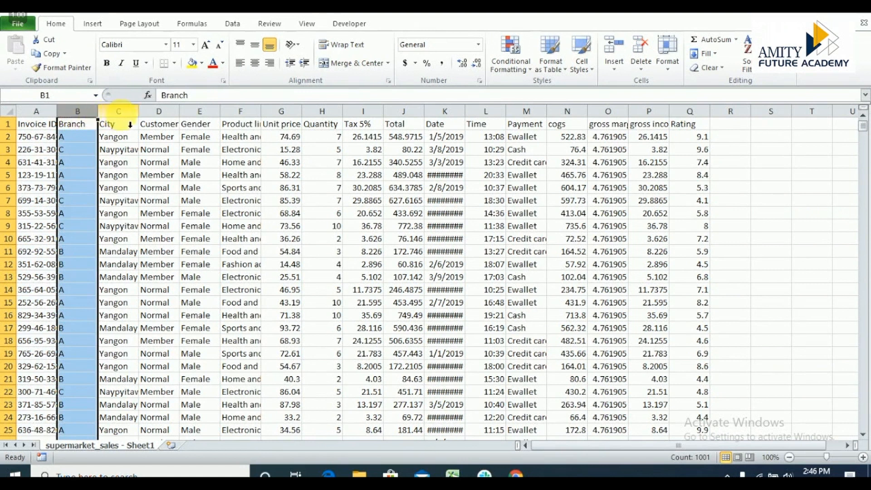
left_click(131, 124)
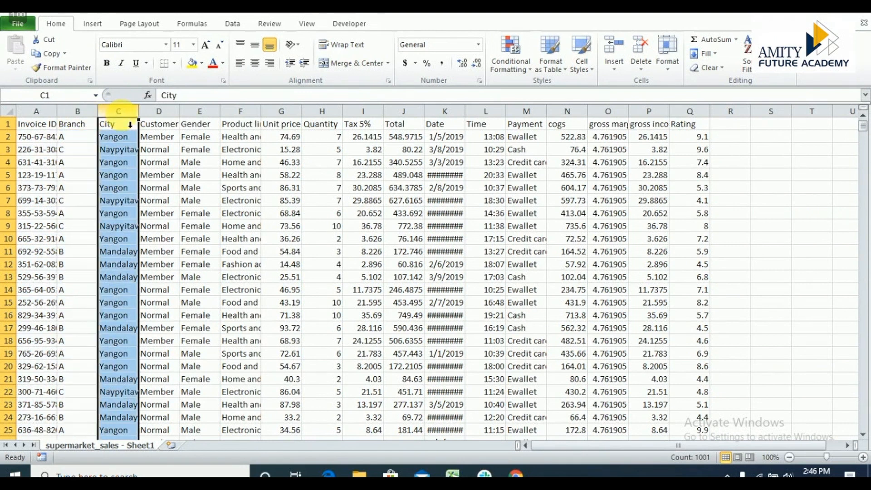
left_click(171, 124)
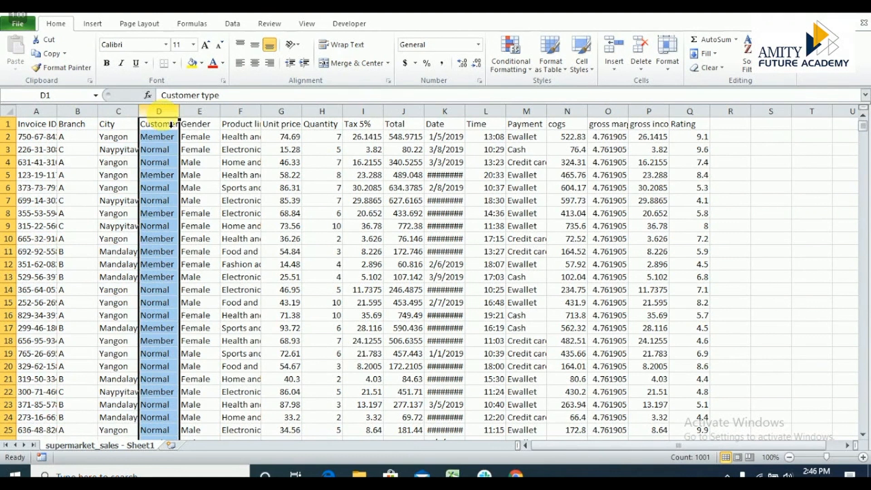
left_click(205, 125)
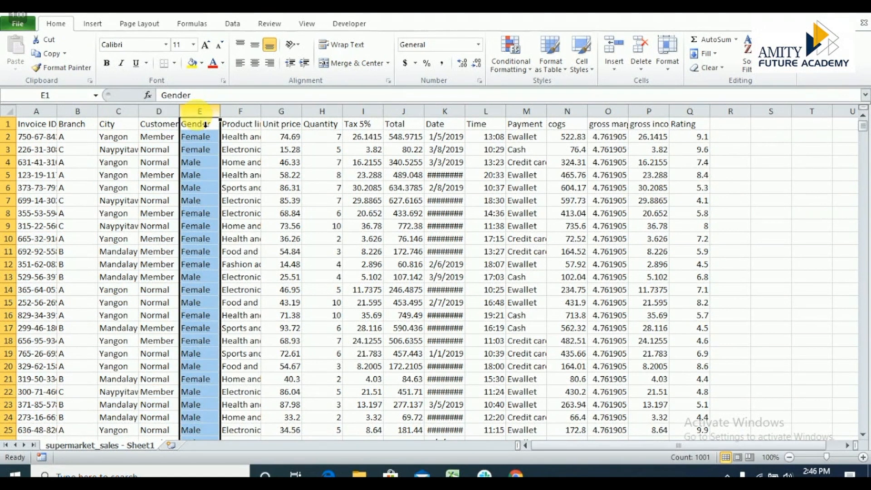
left_click(260, 114)
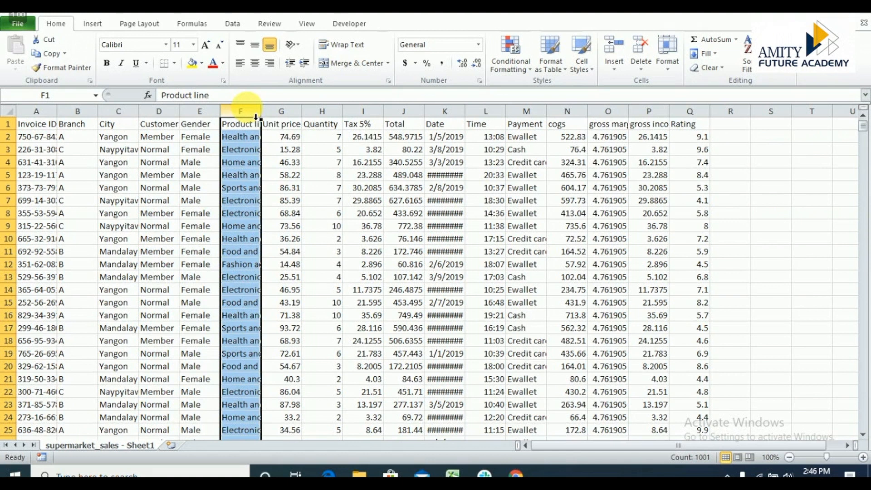
left_click(285, 115)
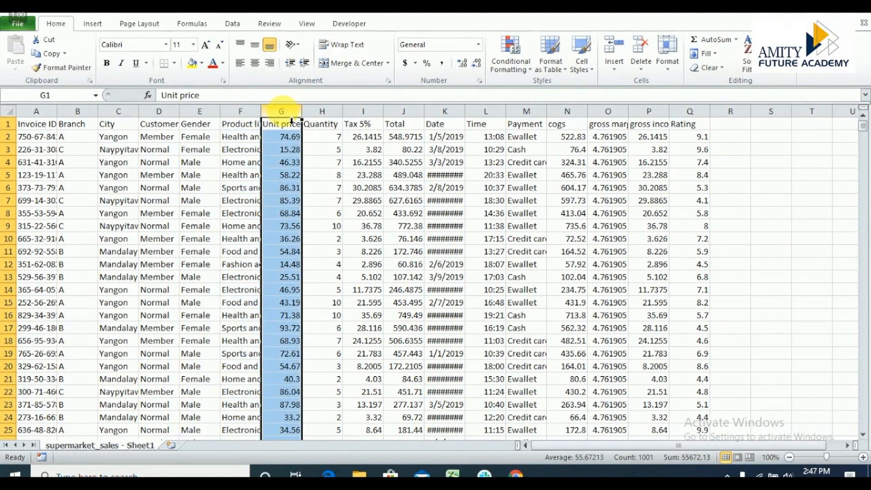
left_click(324, 116)
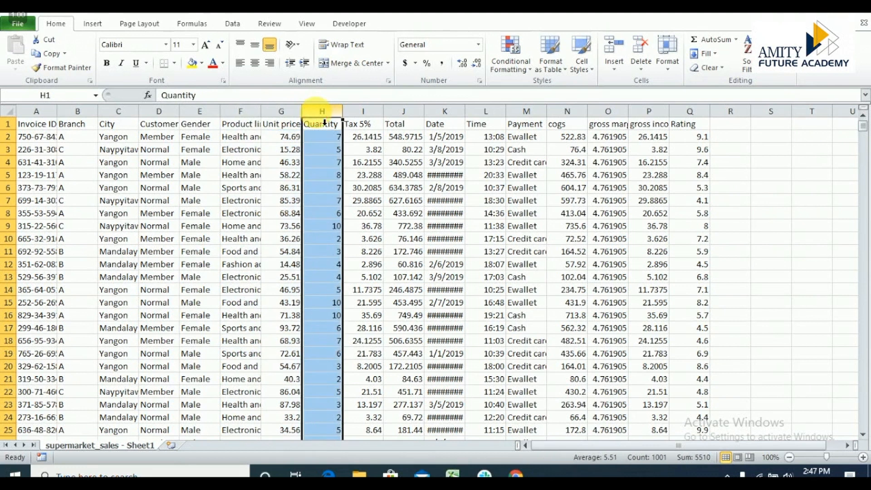
left_click(362, 112)
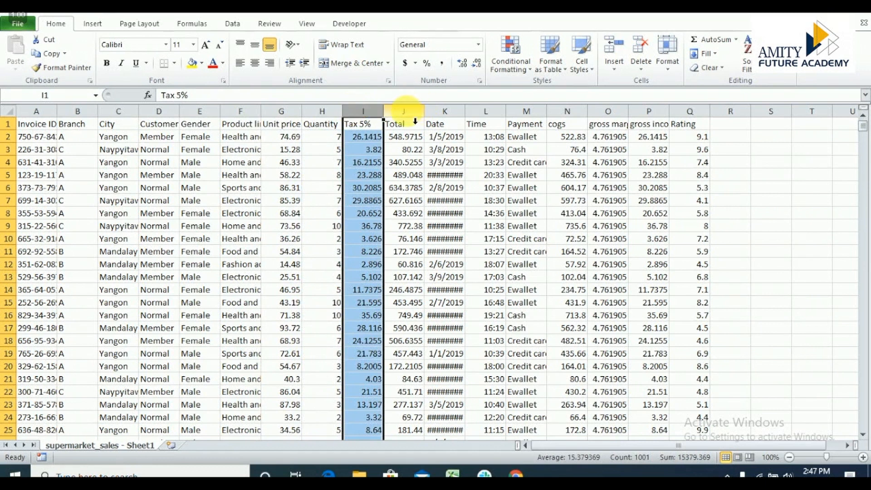
left_click(414, 119)
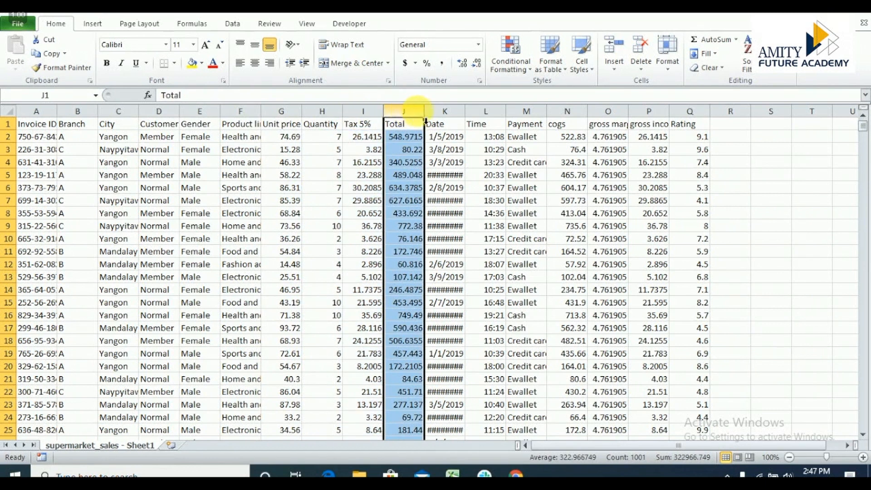
left_click(444, 119)
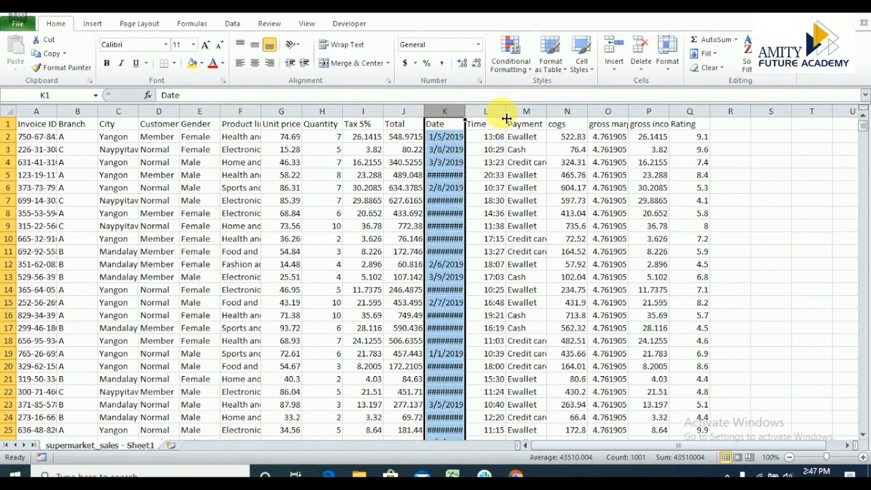
left_click(486, 119)
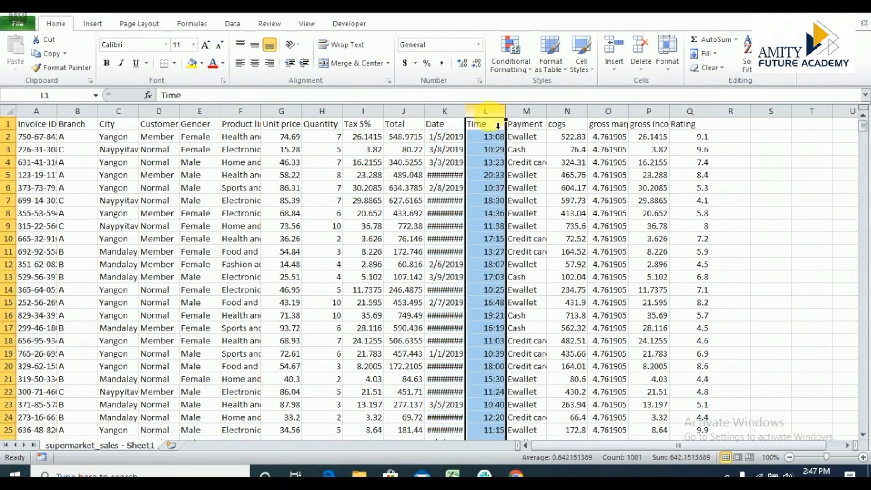
left_click(529, 122)
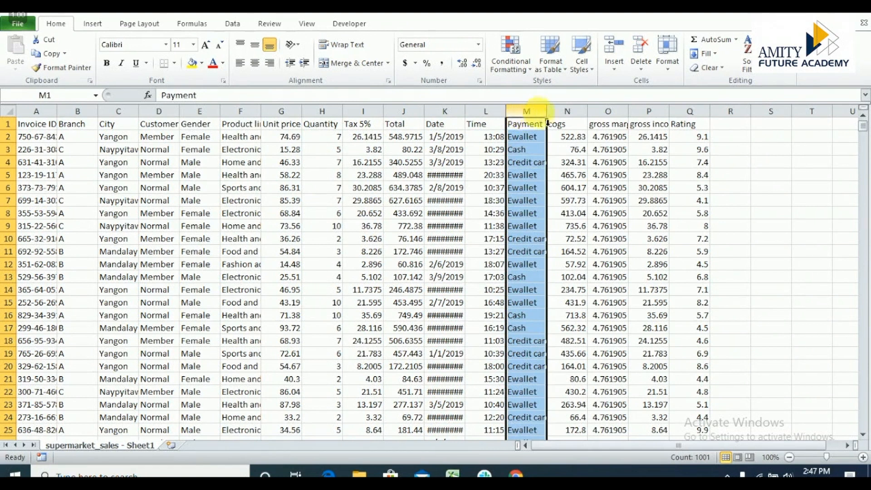
Delete the cogs column from the supermarket sales data and review the gross income and Rating columns.
left_click(568, 122)
key("ctrl+minus")
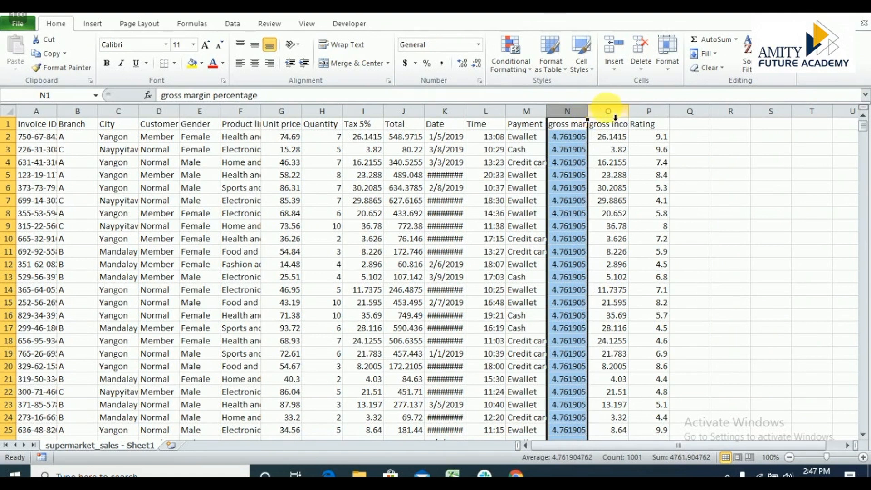
left_click(613, 119)
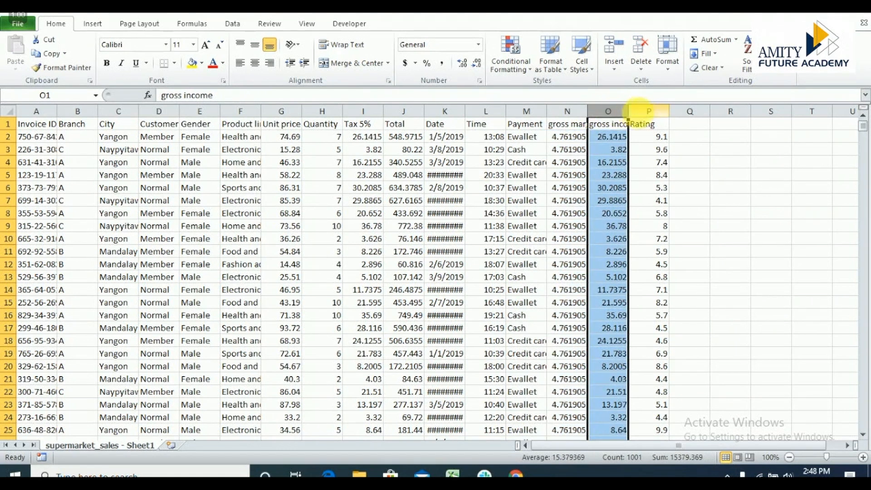
left_click(659, 123)
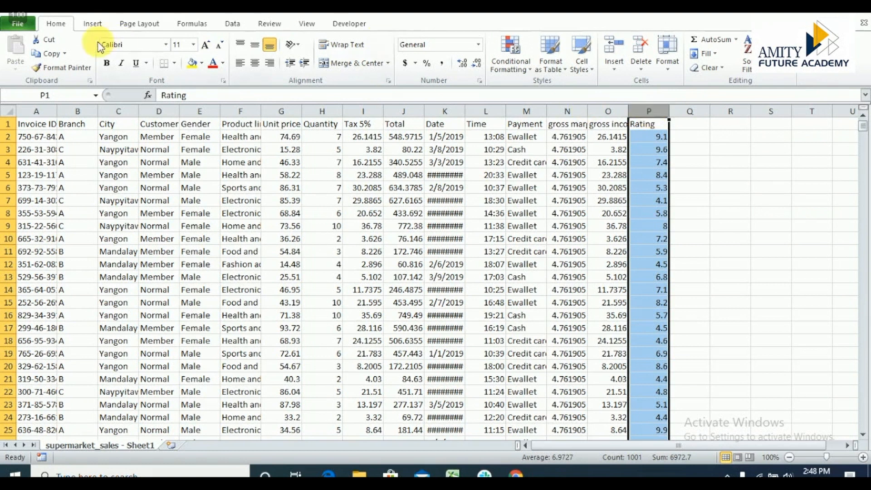
Create a PivotTable on a new worksheet from the supermarket sales range A1:P1001.
left_click(87, 30)
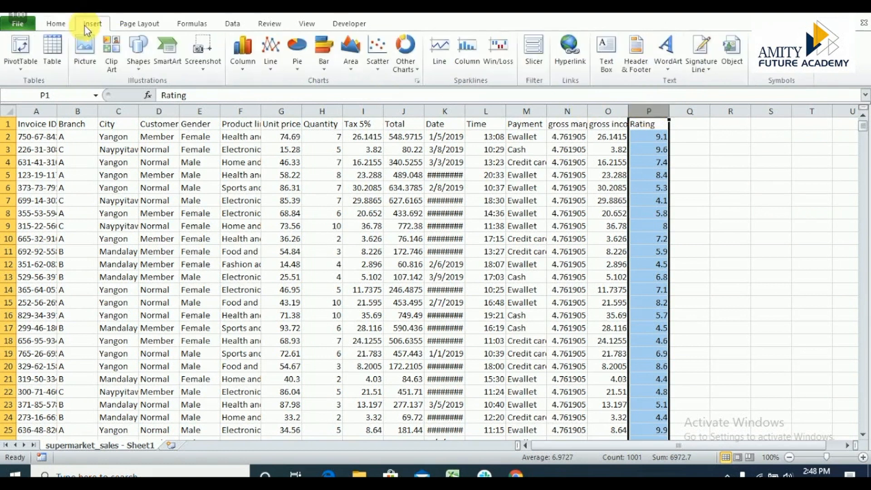
left_click(22, 63)
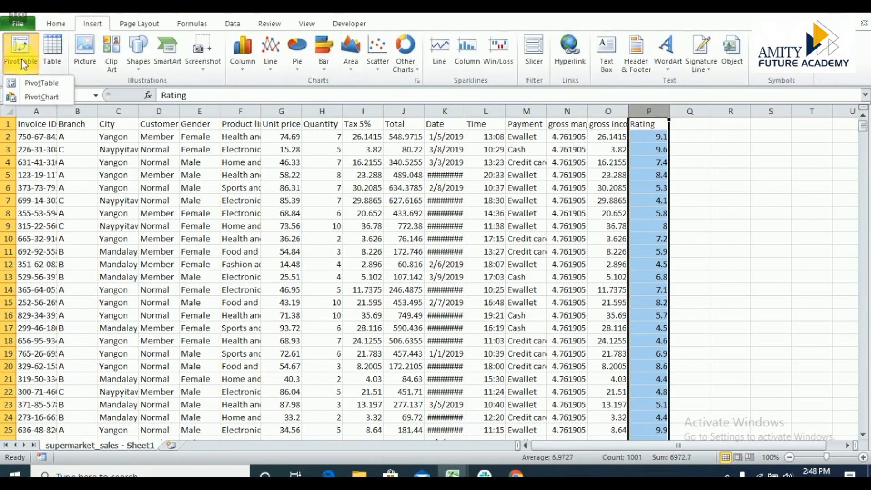
left_click(27, 84)
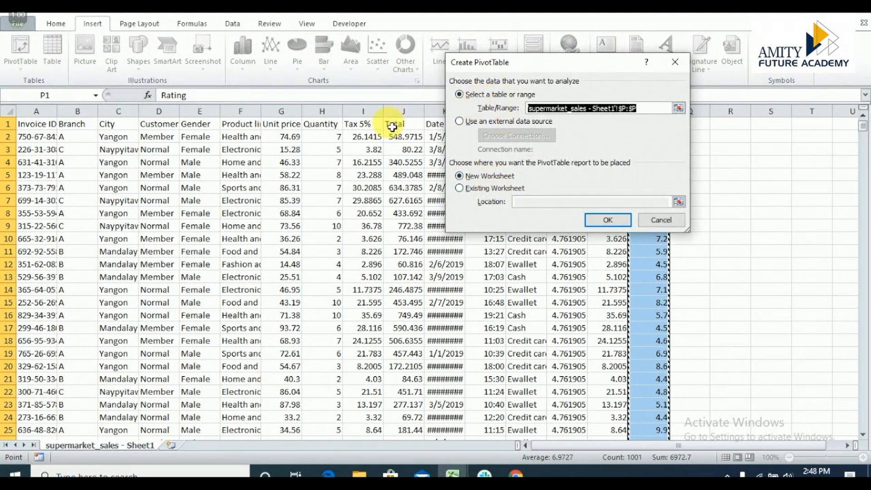
left_click(33, 128)
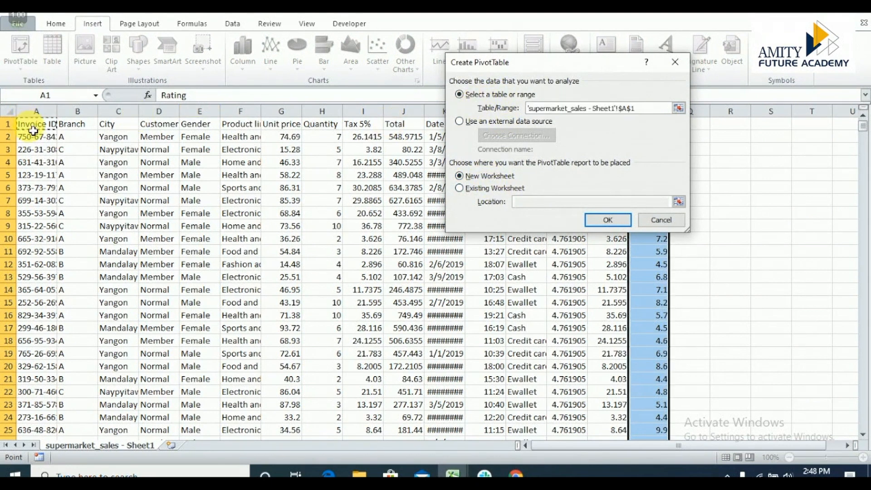
left_click_drag(33, 131, 655, 209)
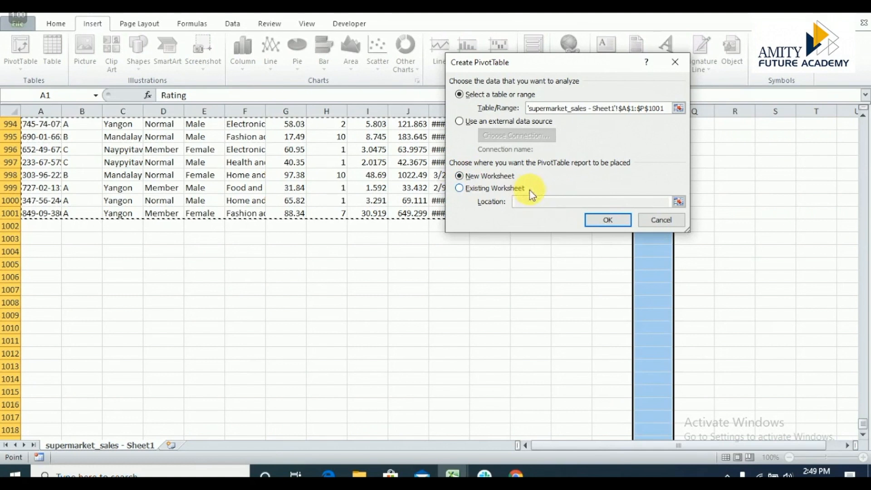
left_click(607, 220)
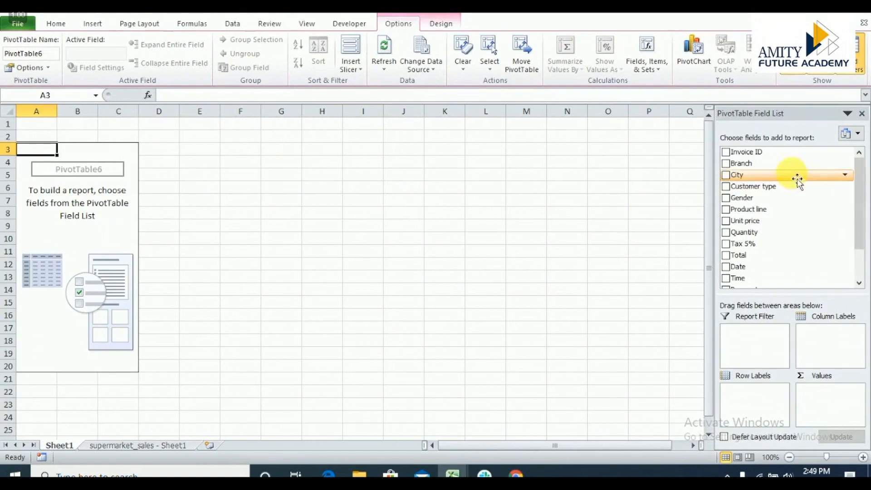
Add Branch as the PivotTable's row labels and gross income as a summed value.
left_click(725, 163)
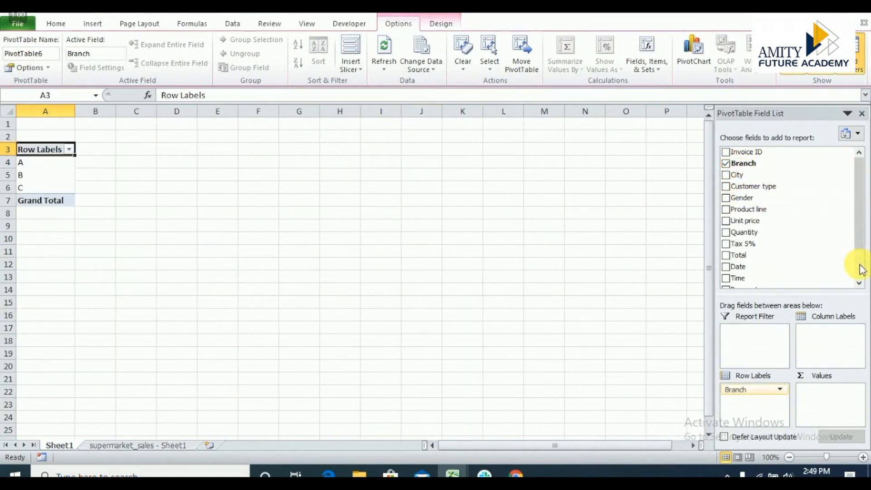
left_click(861, 269)
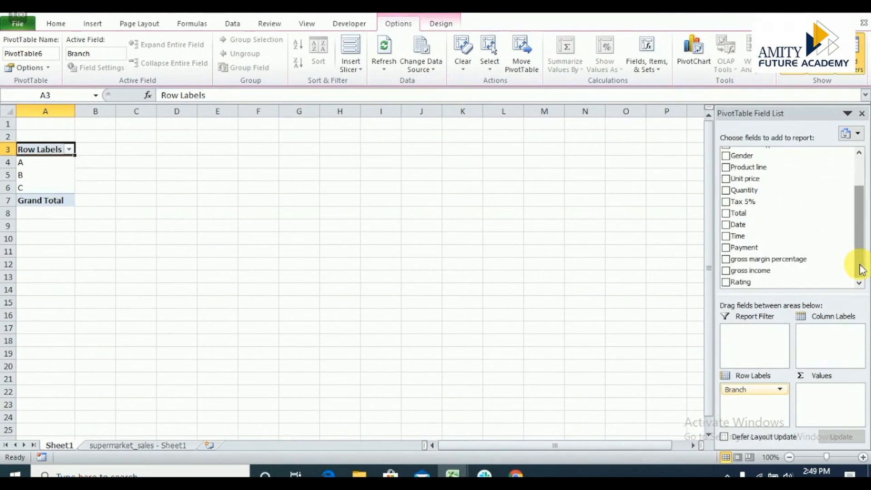
left_click(725, 270)
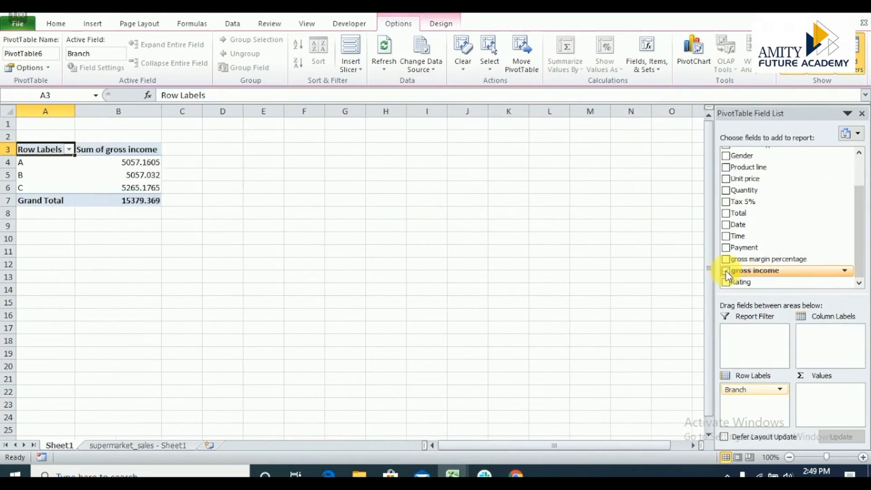
left_click(860, 173)
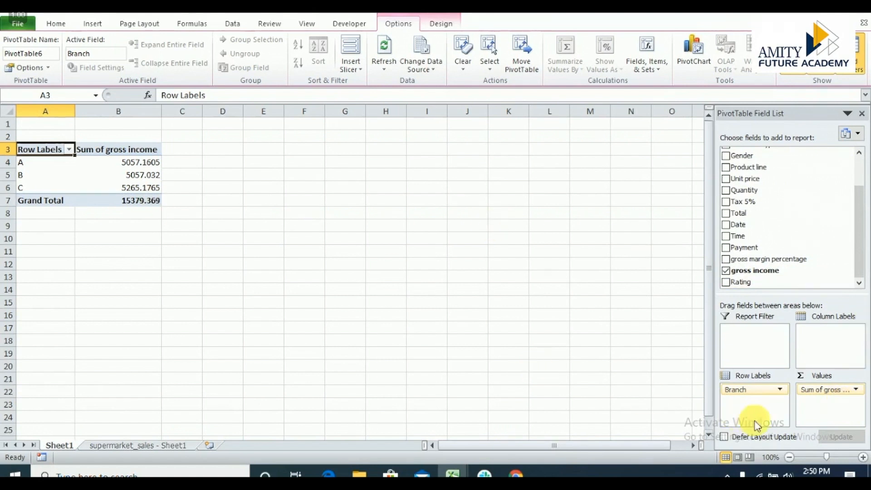
Review the available calculation types for the gross income value field and summarize it by Max.
left_click(811, 394)
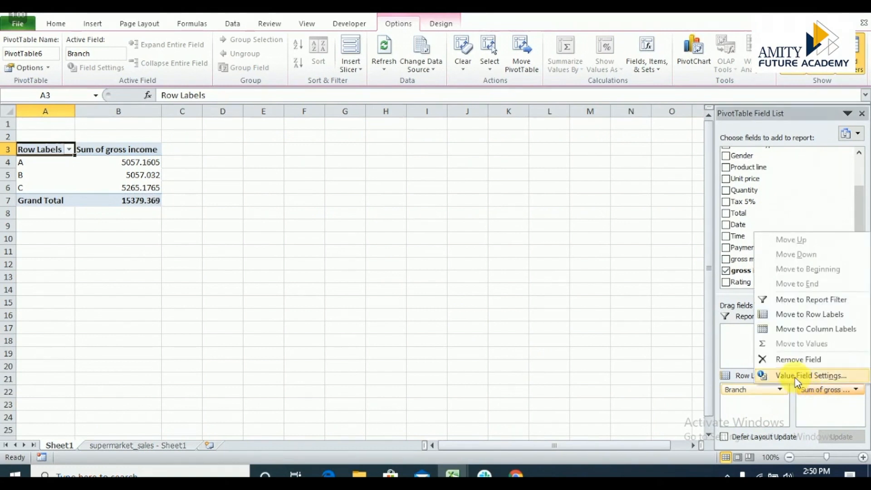
left_click(797, 376)
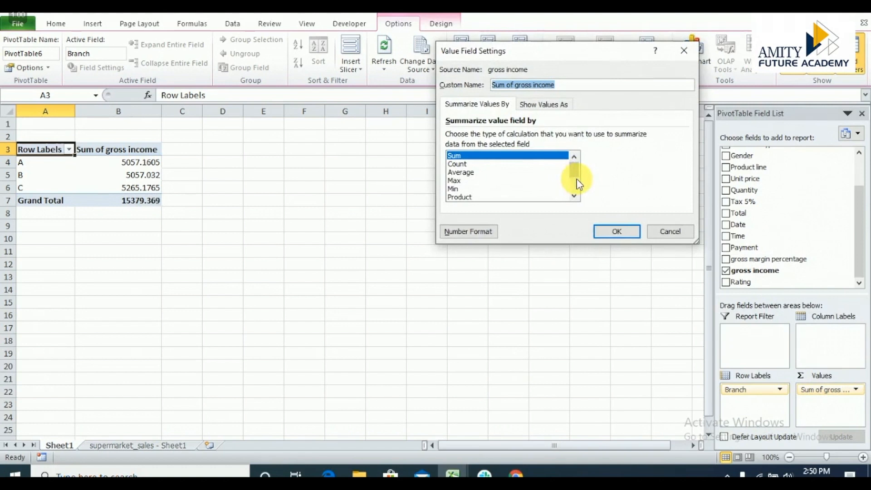
left_click(575, 182)
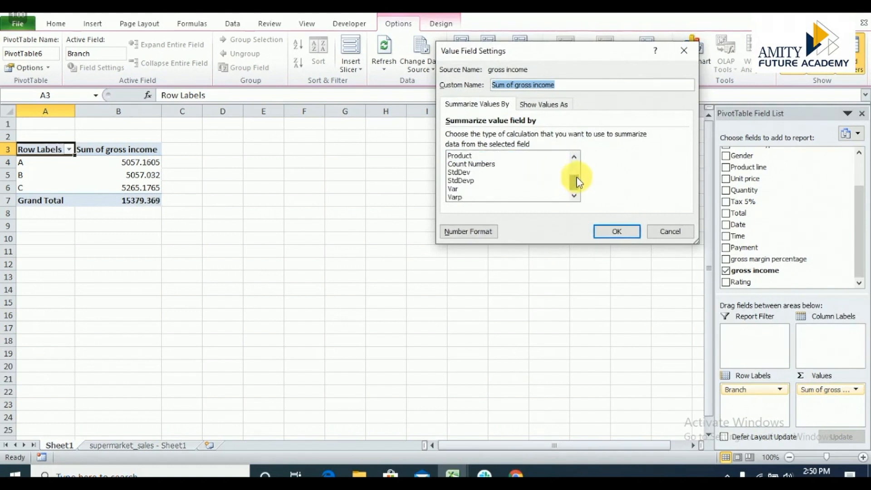
left_click(575, 168)
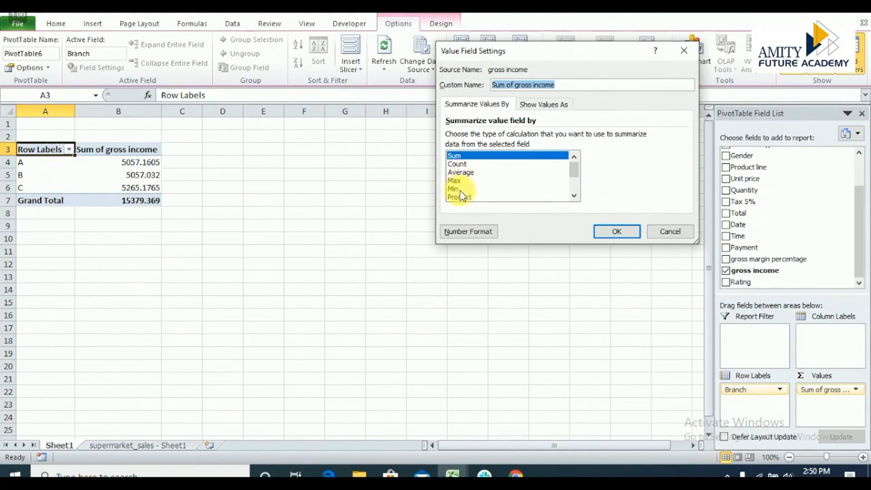
left_click(577, 184)
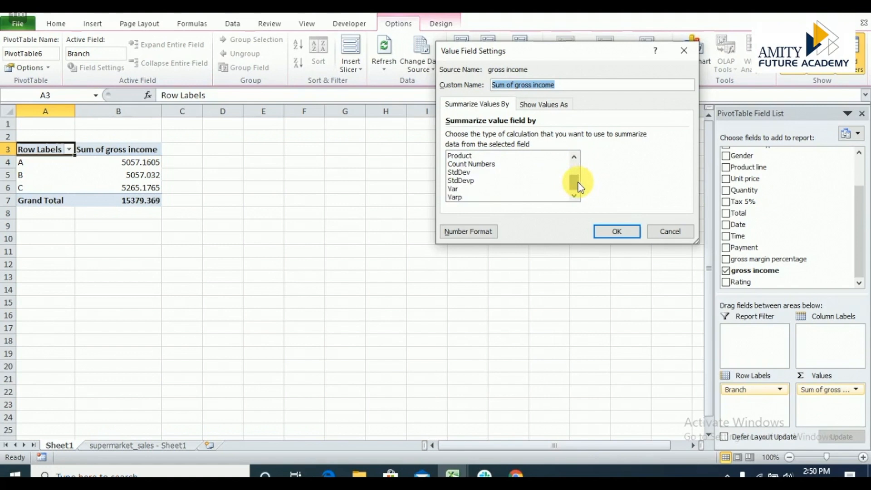
left_click(575, 165)
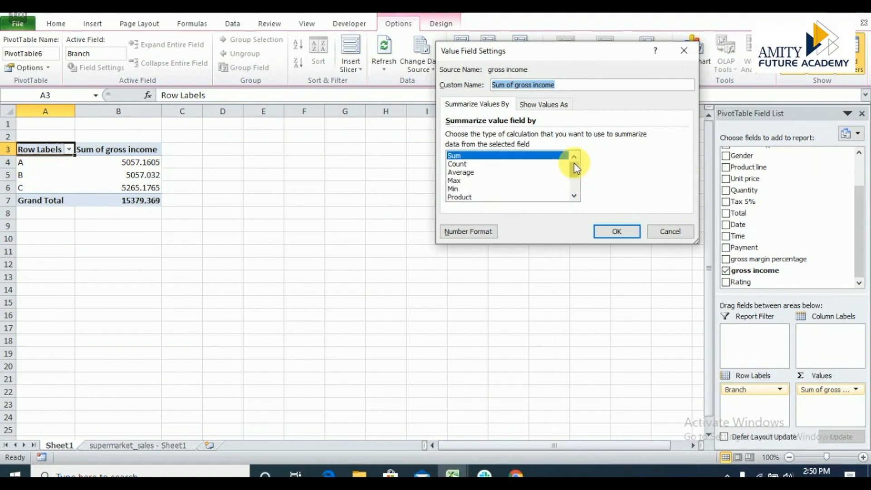
left_click(459, 182)
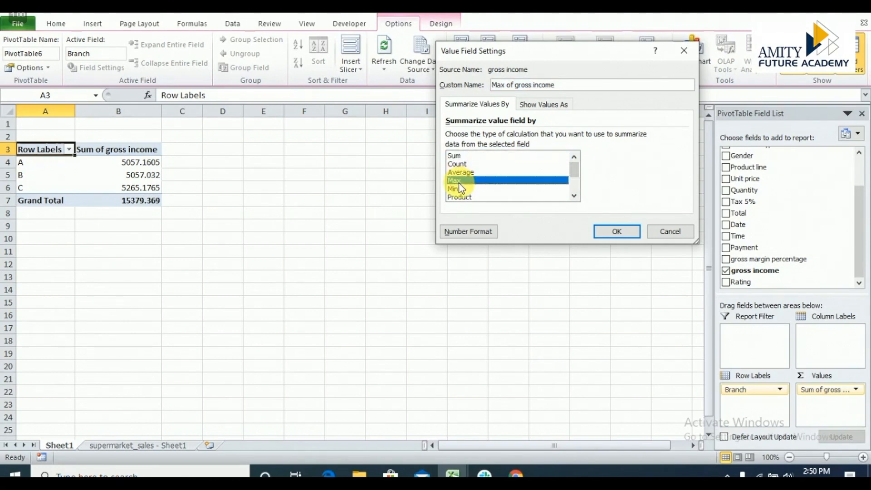
left_click(619, 232)
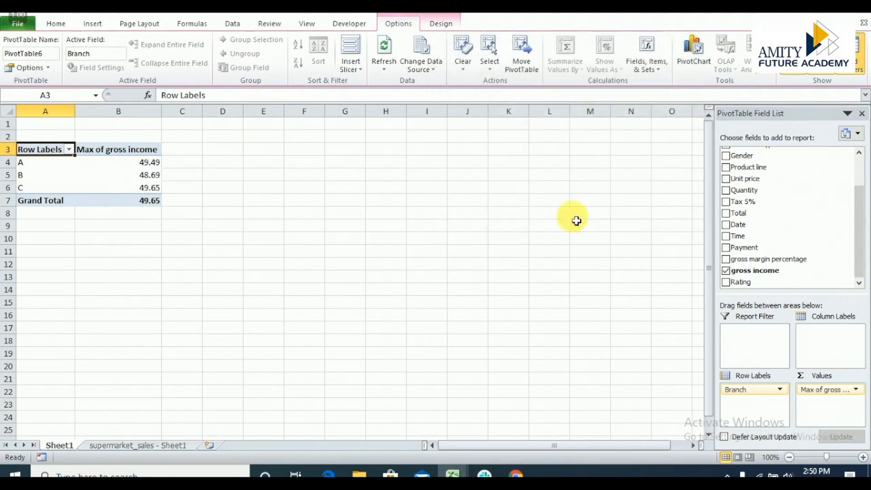
mouse_move(152, 168)
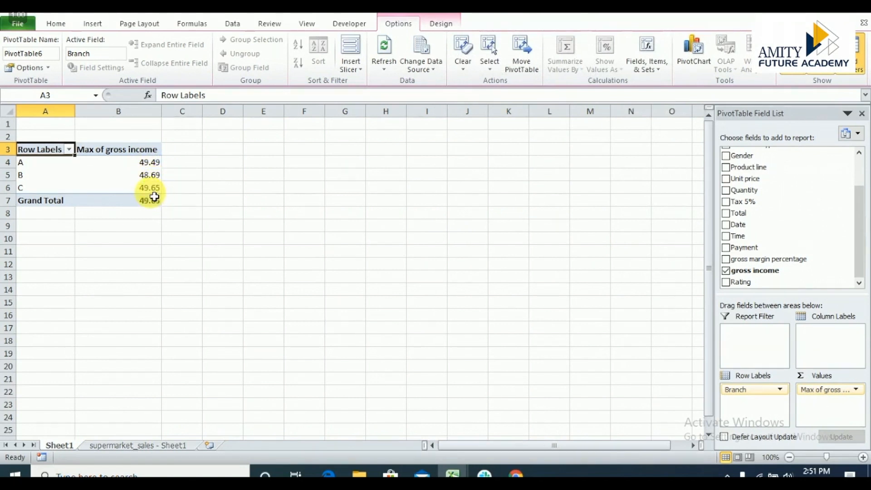
mouse_move(154, 196)
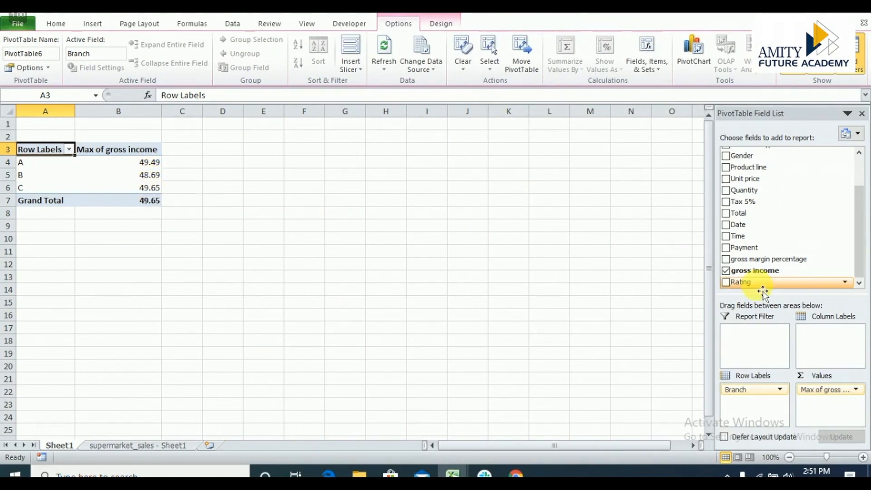
Set the gross income value field's summary calculation back to Sum.
left_click(828, 390)
left_click(813, 379)
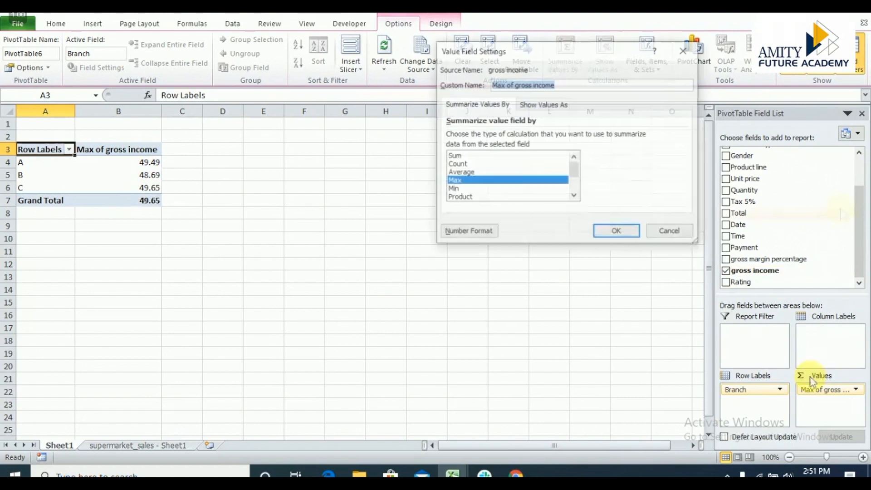
left_click(457, 156)
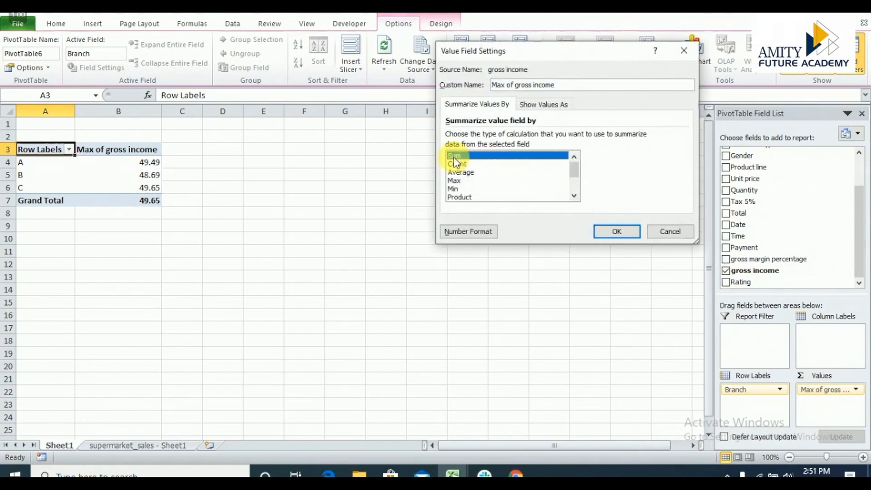
left_click(615, 232)
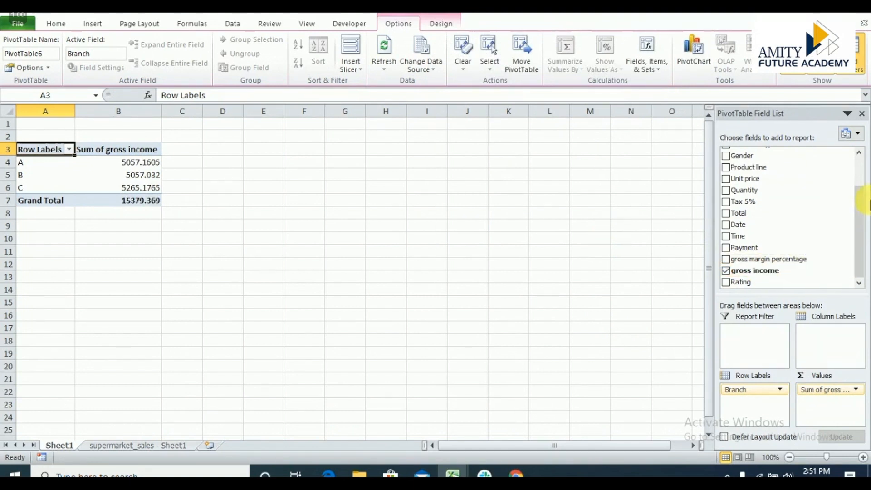
Apply the light PivotTable style with black grid borders to the branch PivotTable.
left_click(860, 161)
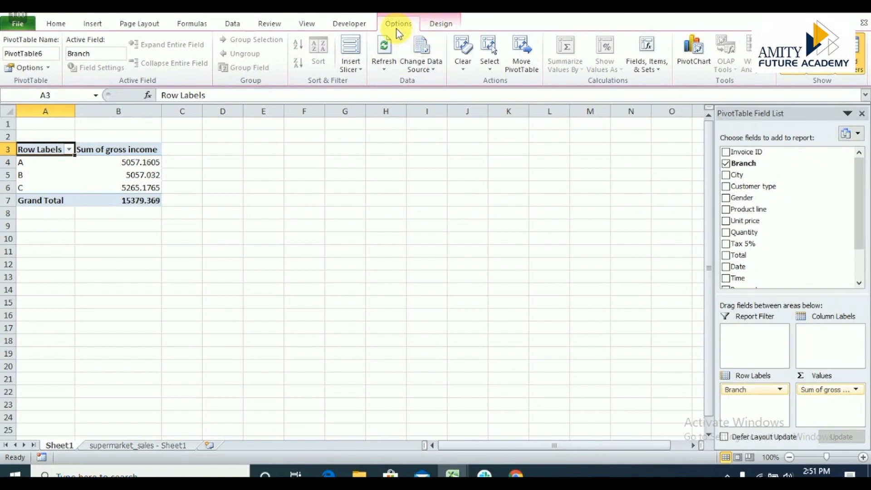
left_click(447, 25)
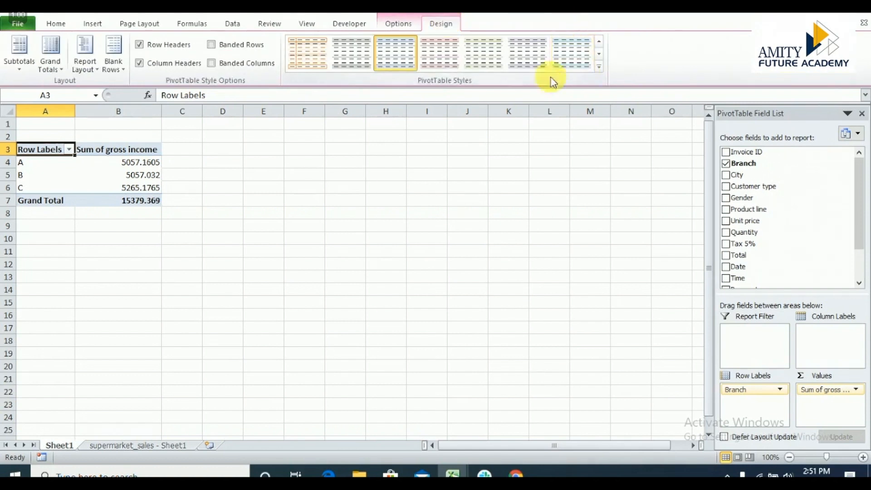
left_click(600, 66)
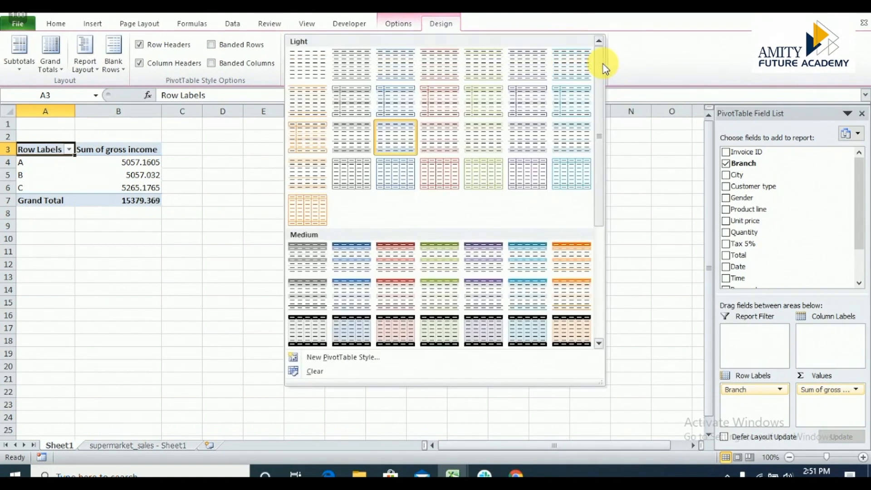
left_click(344, 181)
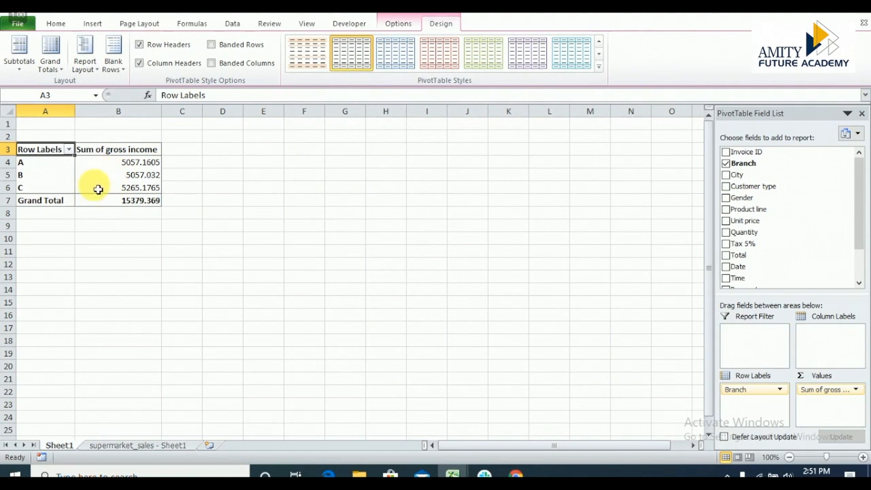
mouse_move(107, 171)
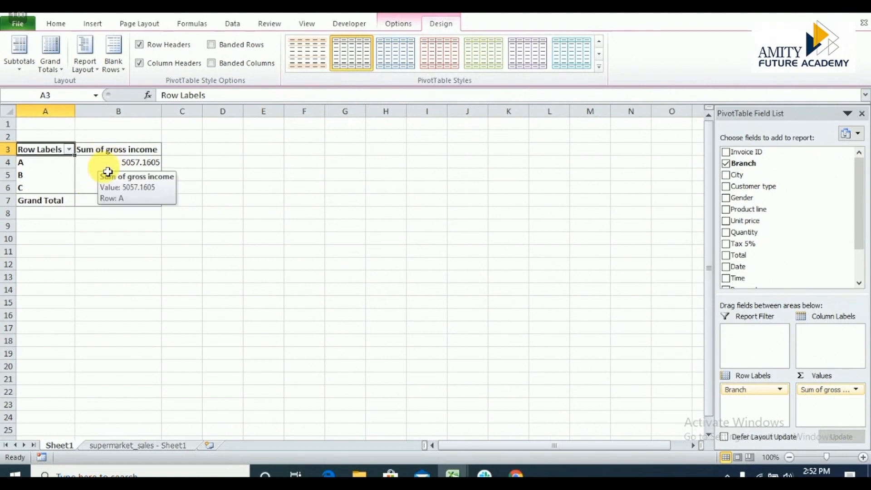
left_click(95, 77)
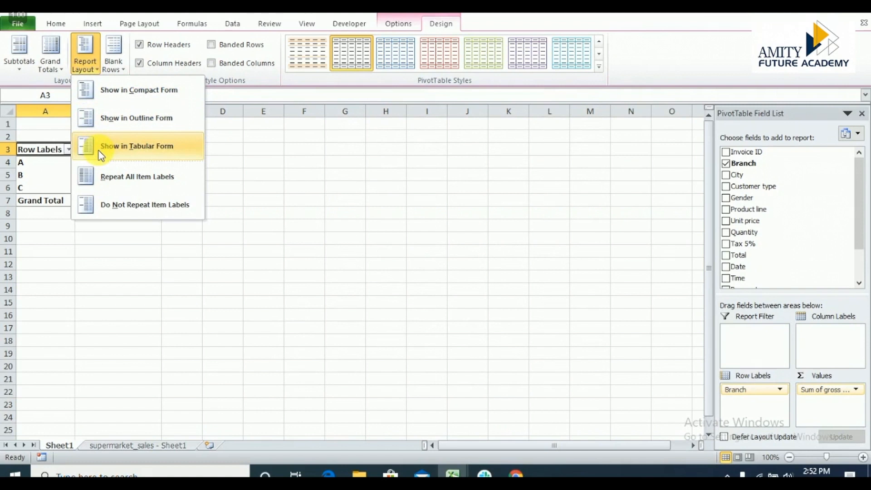
left_click(60, 70)
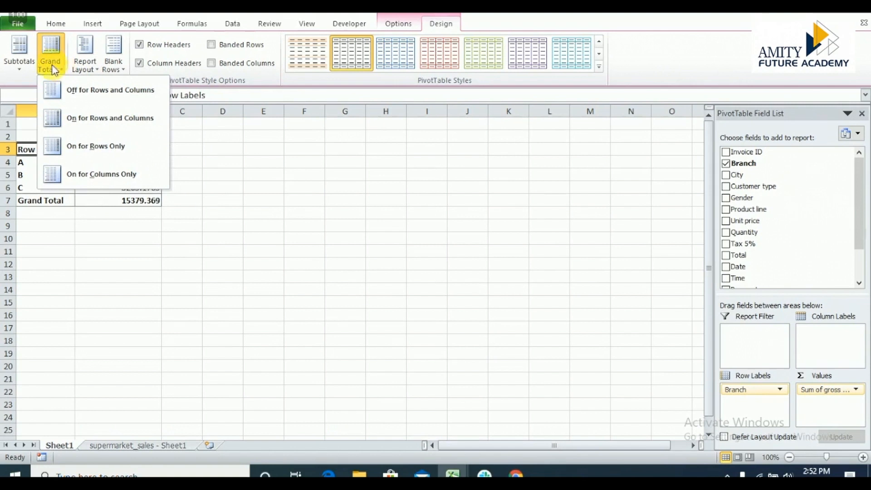
left_click(295, 125)
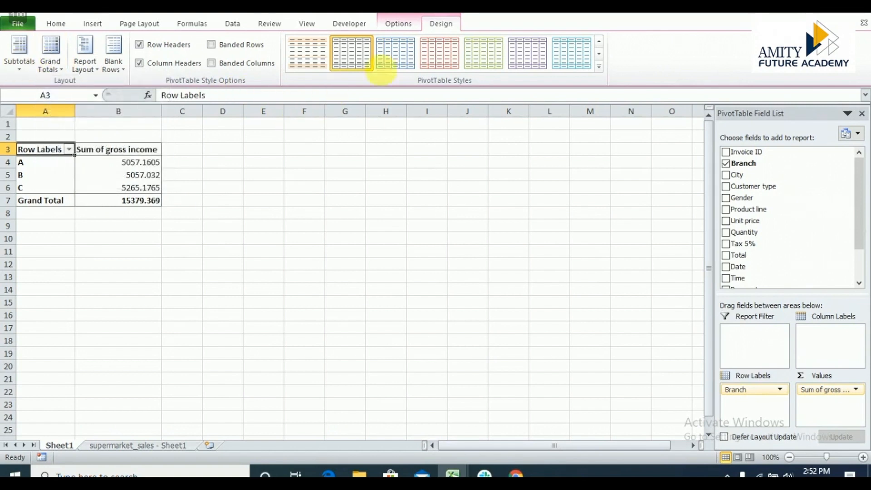
Insert slicers for Customer type, Gender and Product line on the gross income PivotTable.
left_click(397, 26)
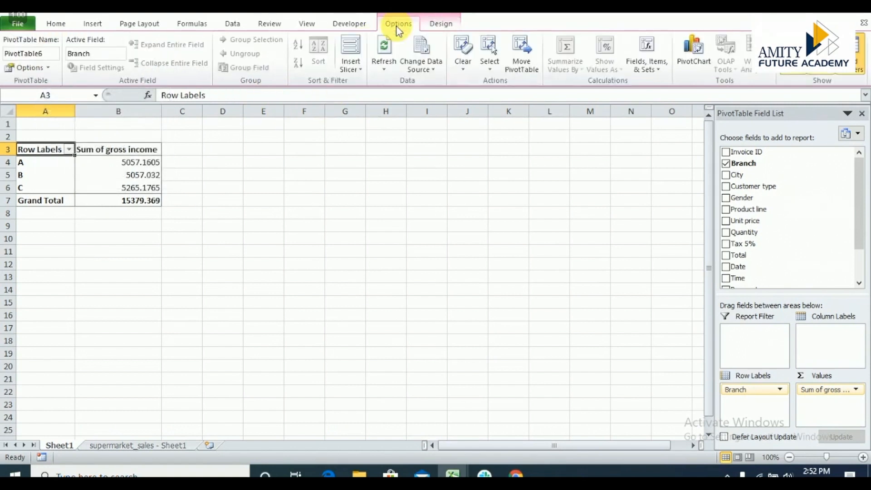
left_click(356, 72)
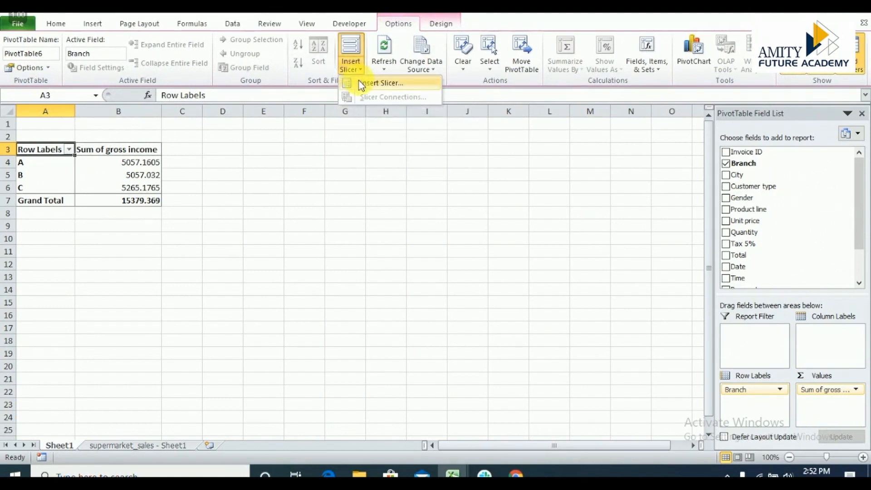
left_click(359, 82)
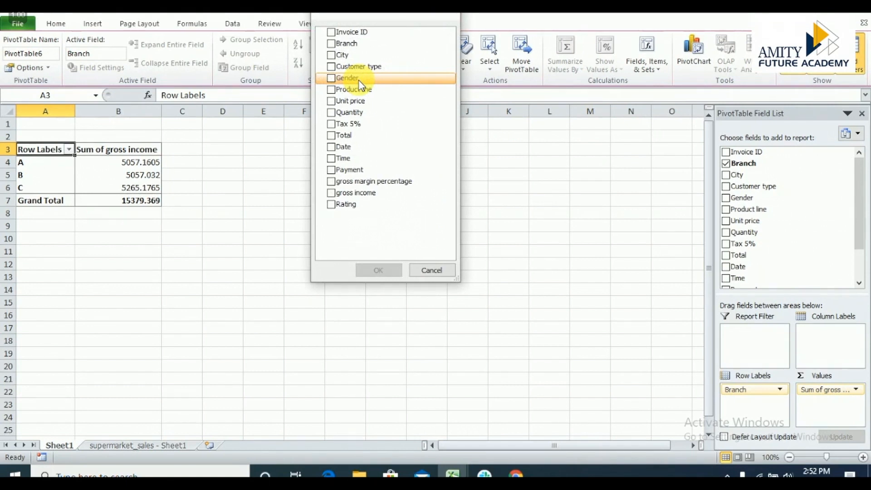
left_click(332, 68)
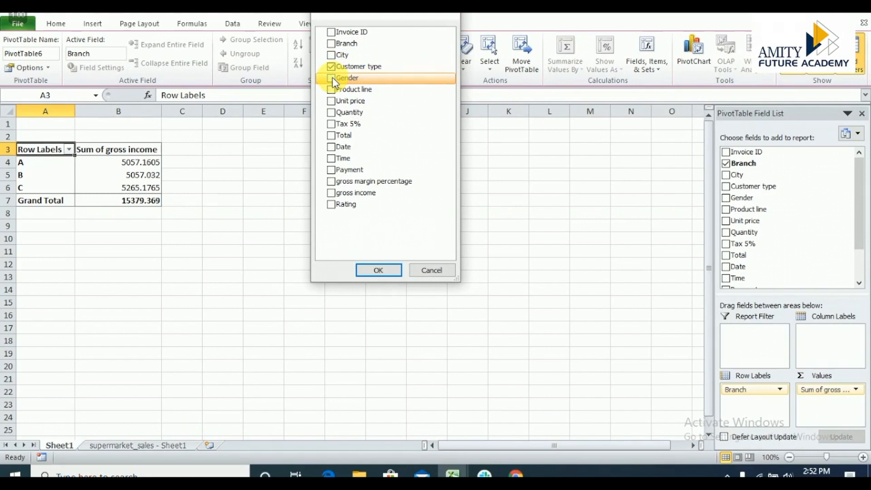
left_click(333, 79)
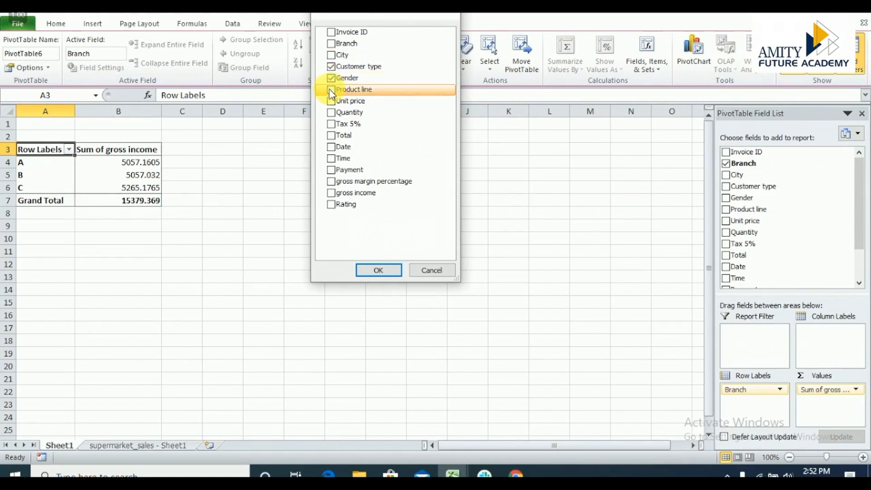
left_click(331, 90)
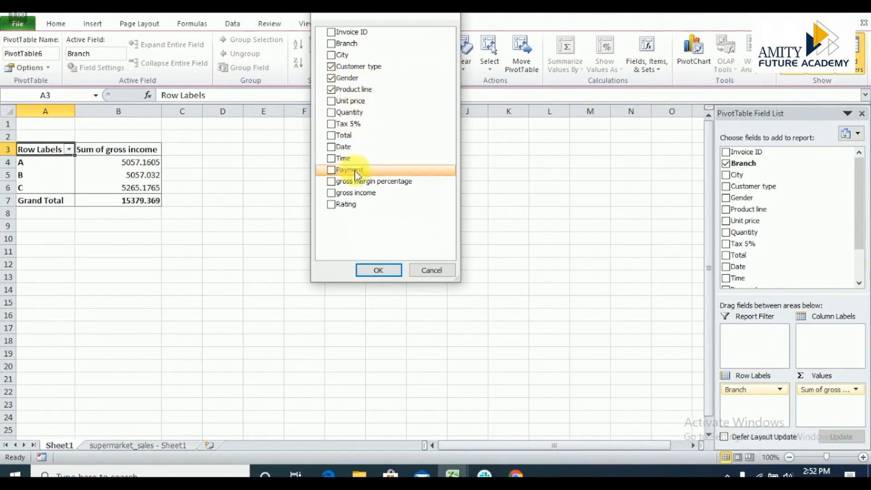
left_click(372, 271)
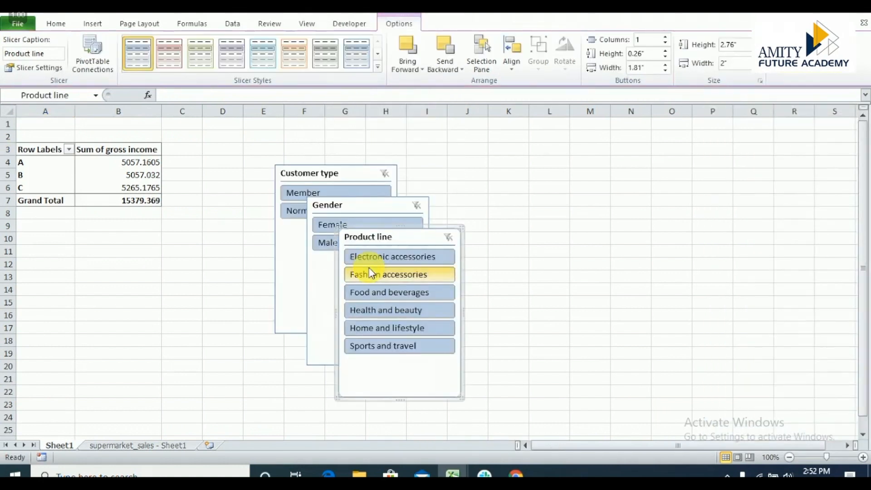
Spread out the Gender and Product line slicers so all three slicers stand side by side in a roughly aligned row.
left_click_drag(407, 239, 621, 185)
left_click_drag(360, 208, 461, 192)
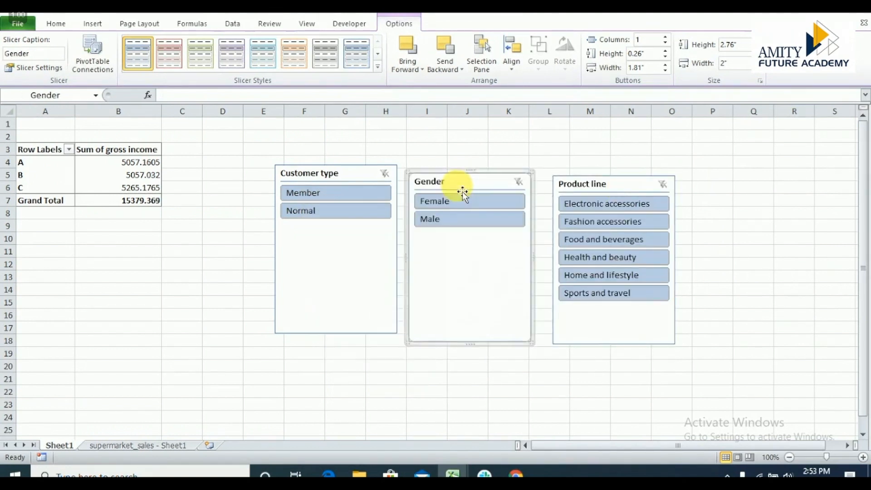
left_click(591, 189)
left_click_drag(593, 190, 590, 184)
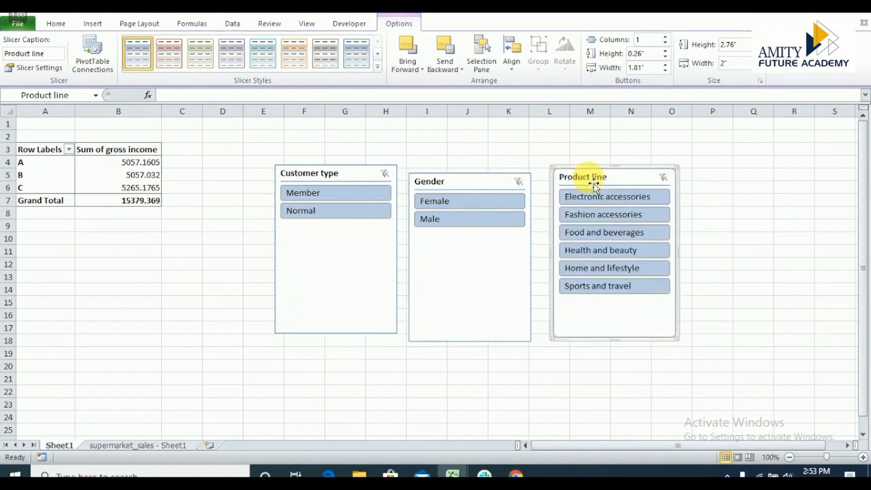
left_click_drag(489, 184, 484, 181)
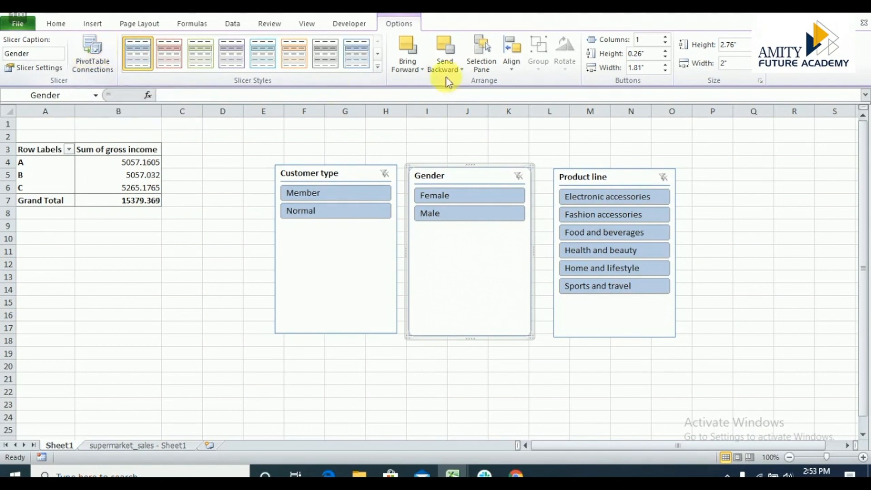
Try the grey light style on the Gender slicer, and replace it with the light style that has blue gradient buttons.
left_click(376, 67)
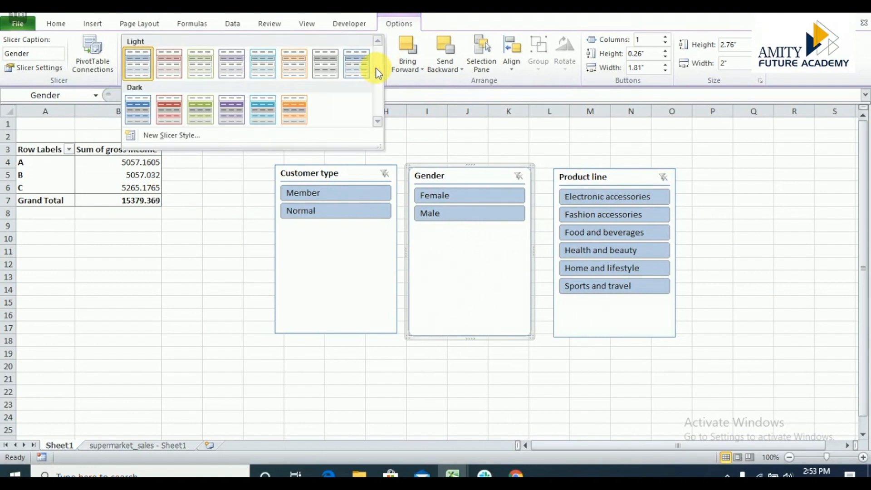
left_click(326, 67)
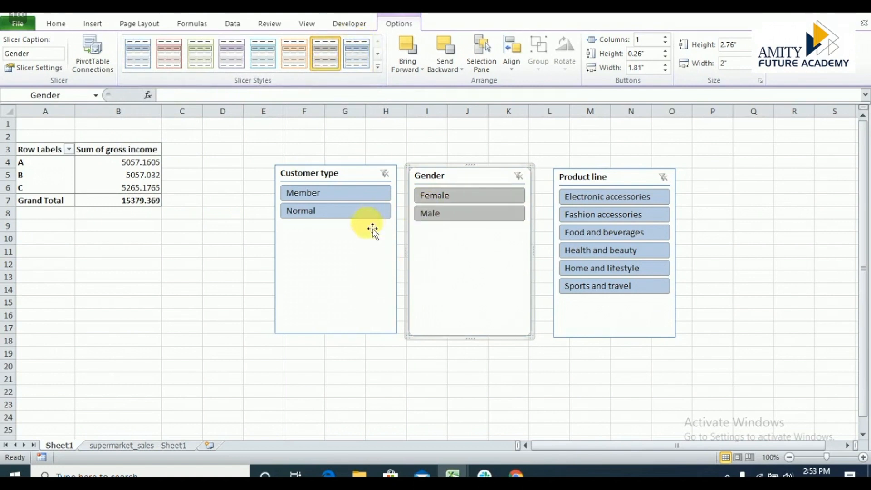
left_click(358, 243)
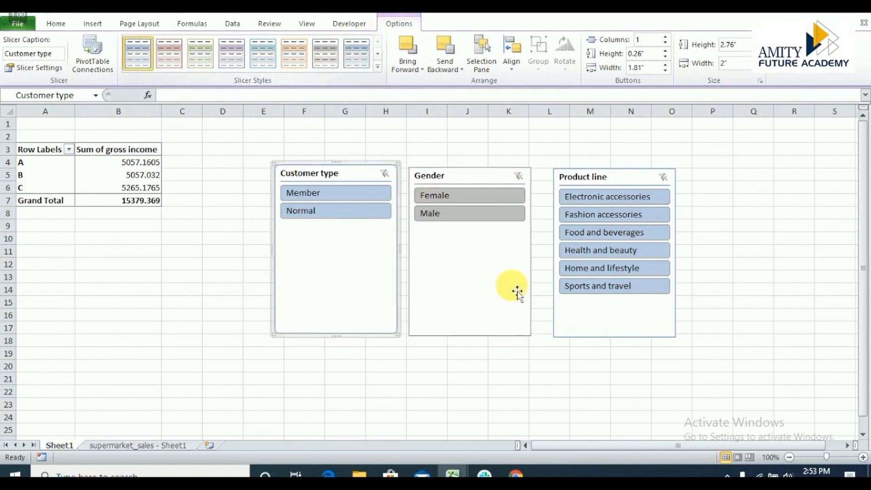
left_click(513, 294)
left_click(356, 53)
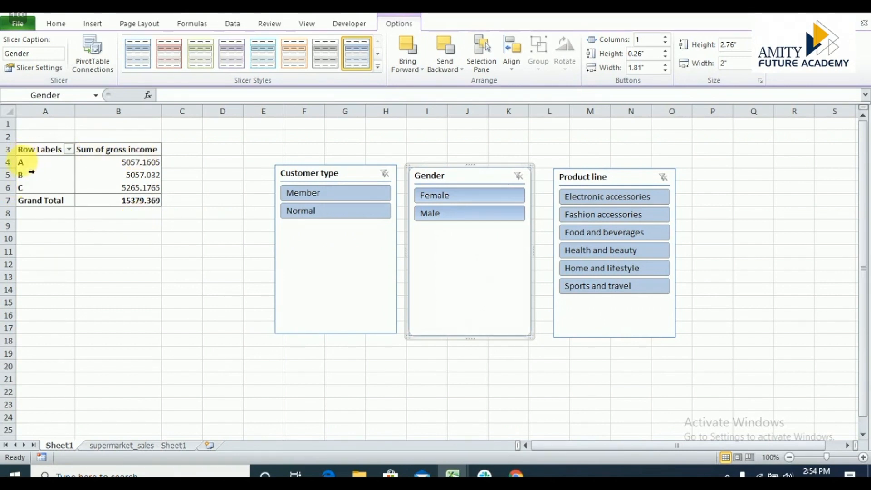
Rearrange the slicers into a side-by-side row in the order Product line, Customer type, Gender.
left_click_drag(617, 186, 259, 186)
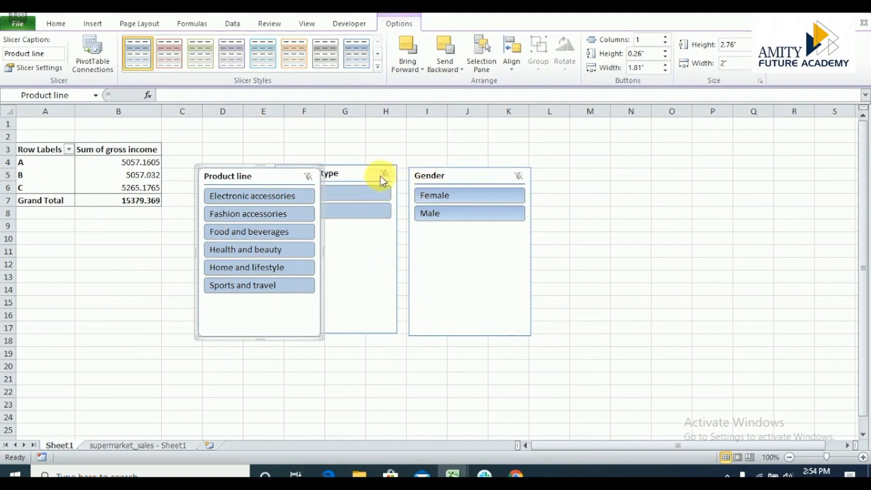
left_click(359, 181)
left_click_drag(358, 180, 438, 177)
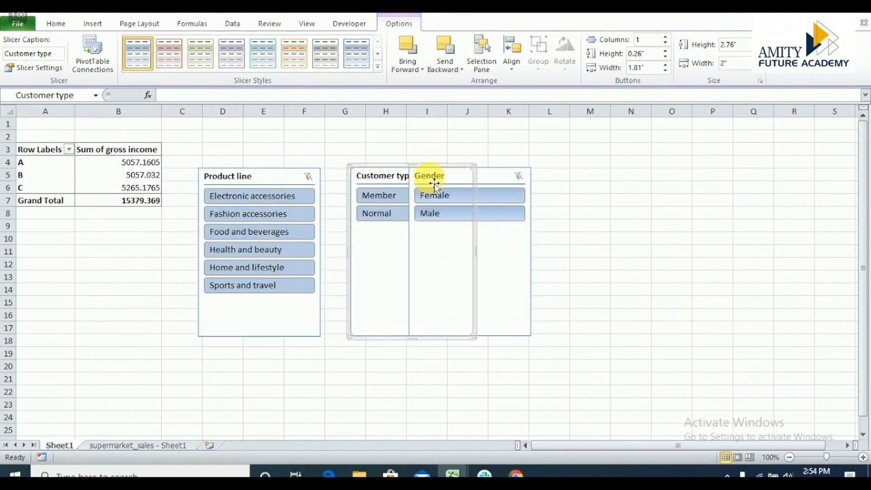
left_click_drag(495, 185, 638, 182)
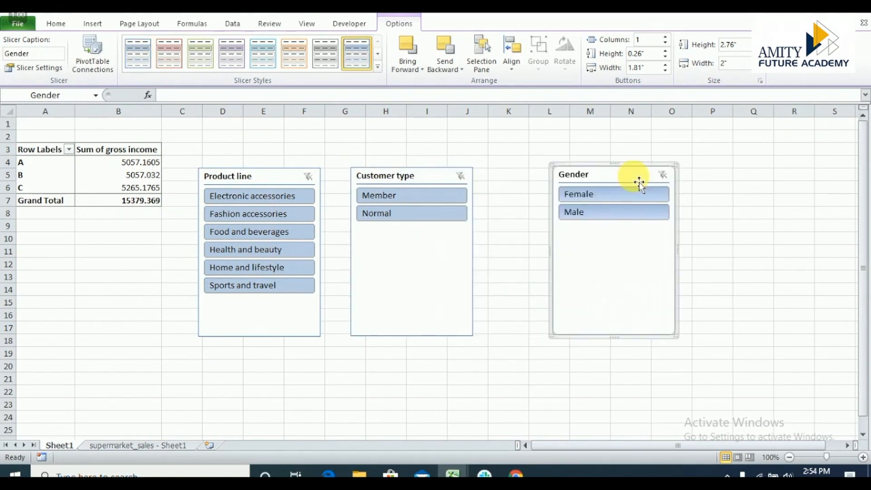
left_click_drag(404, 176, 467, 176)
left_click_drag(283, 177, 346, 178)
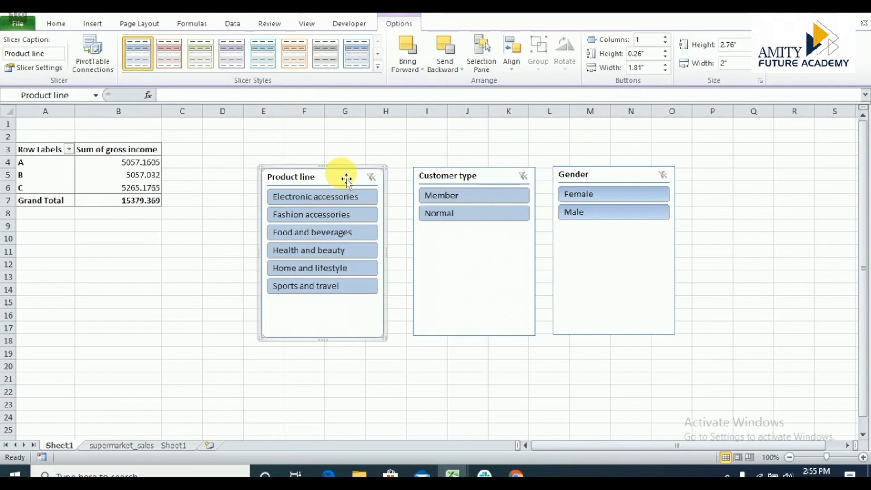
Filter the gross income PivotTable to Fashion accessories and Member, comparing Female and Male before selecting Female again.
left_click(316, 216)
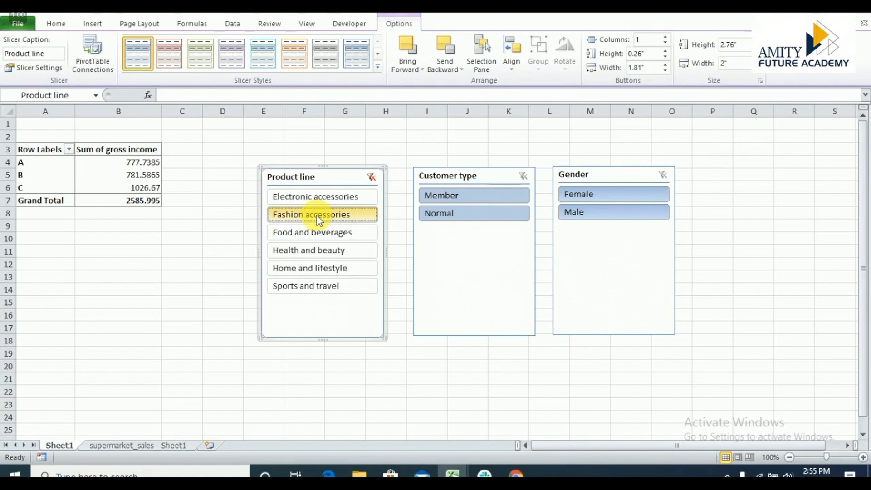
left_click(451, 200)
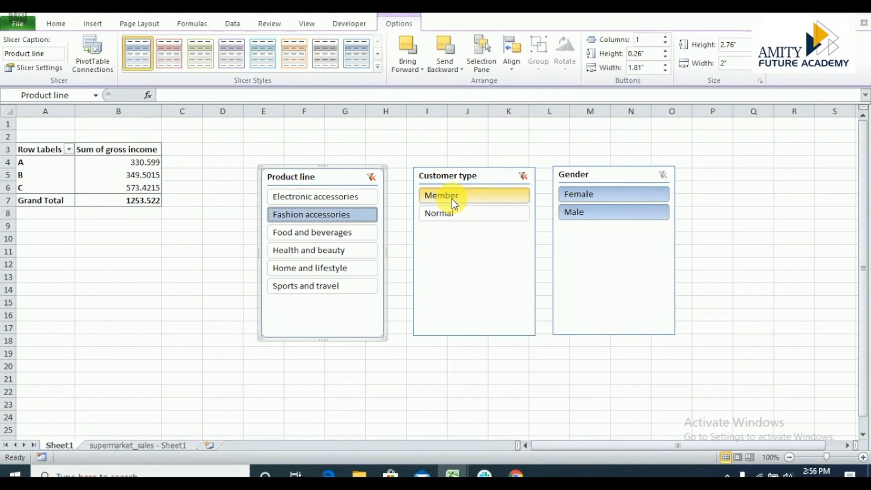
left_click(588, 196)
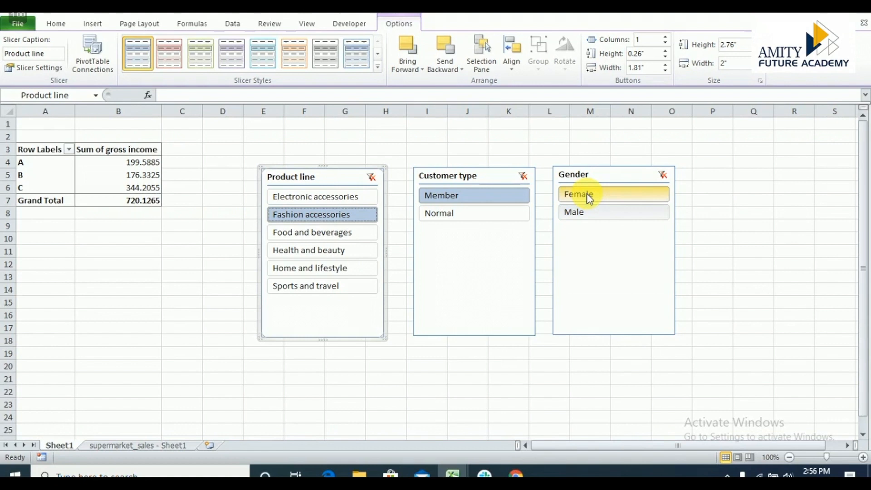
left_click(583, 214)
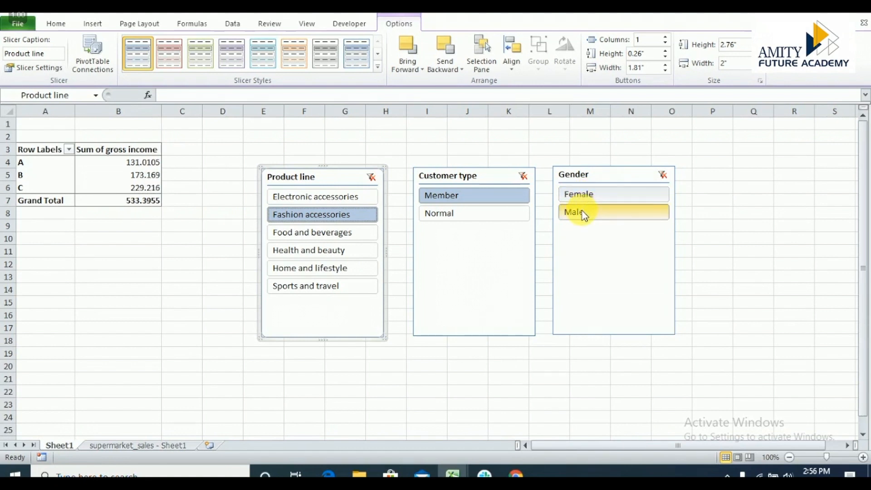
left_click(582, 195)
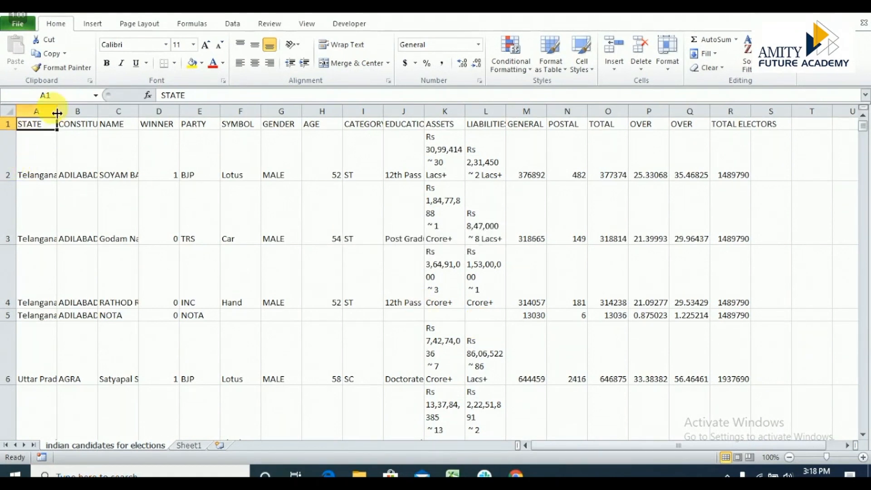
Create a PivotTable with a PivotChart on a new worksheet from range A1:R2264 of the indian candidates for elections sheet.
left_click(88, 121)
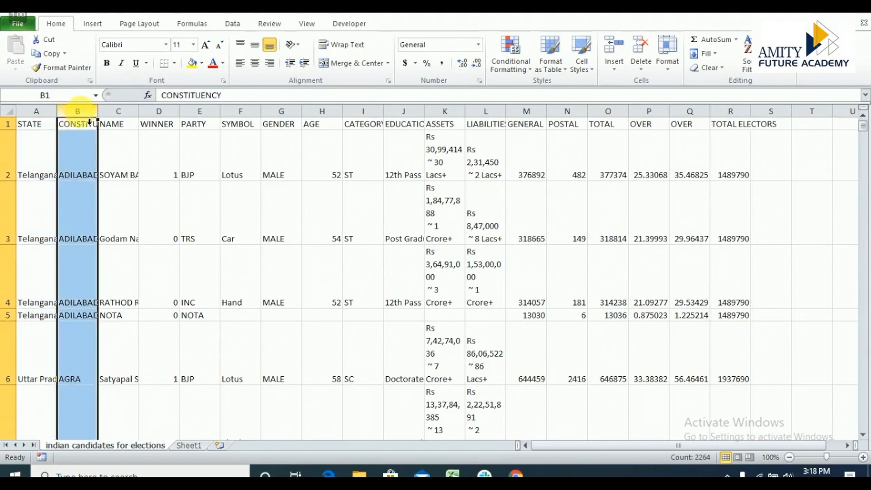
left_click(121, 121)
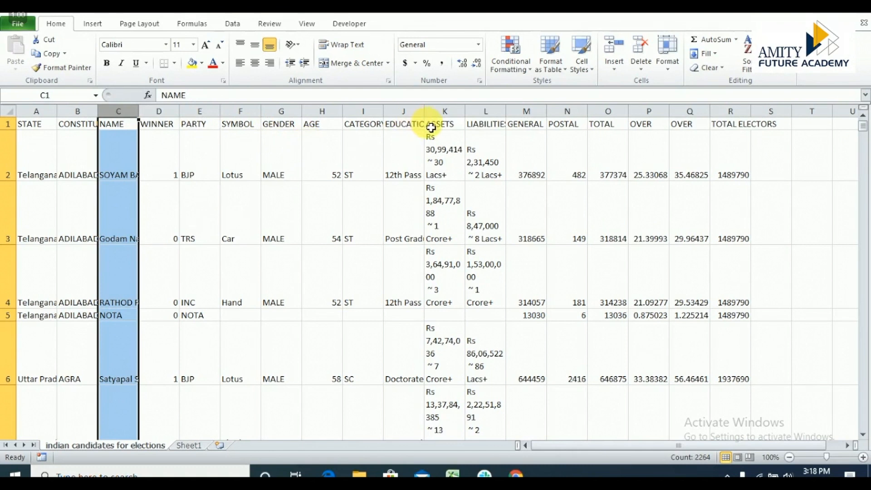
left_click(93, 24)
left_click(20, 67)
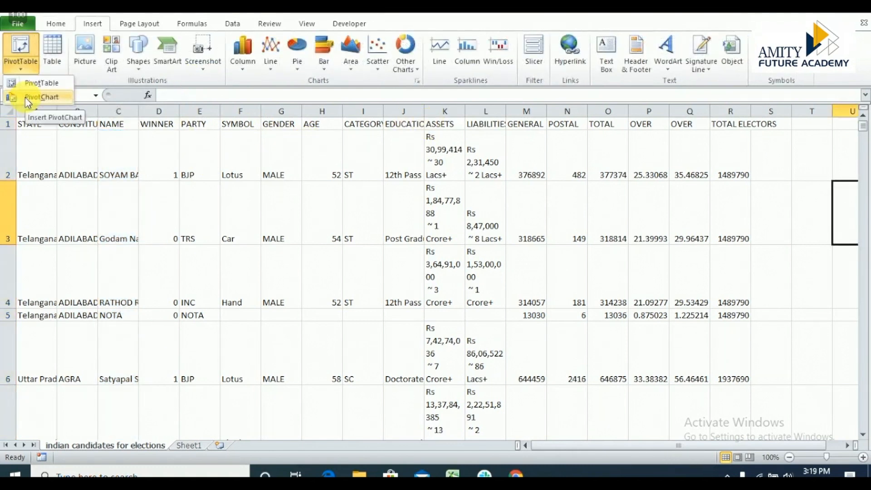
left_click(26, 97)
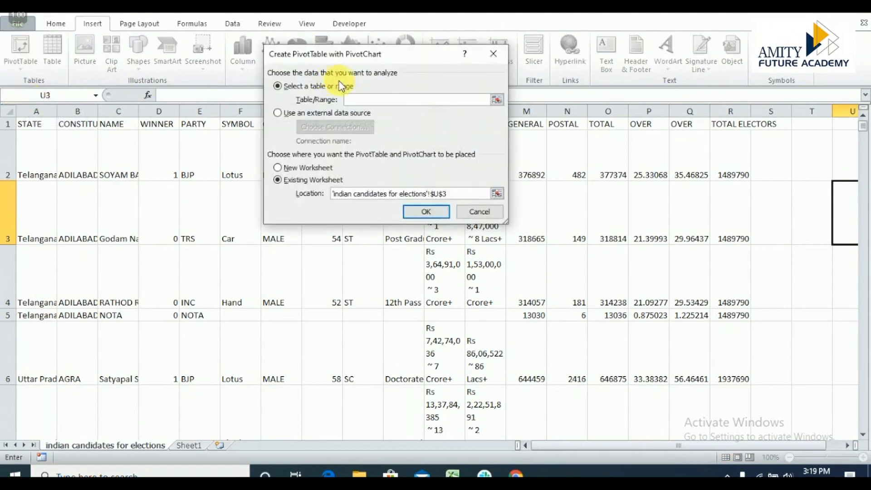
left_click(37, 130)
left_click_drag(38, 130, 745, 195)
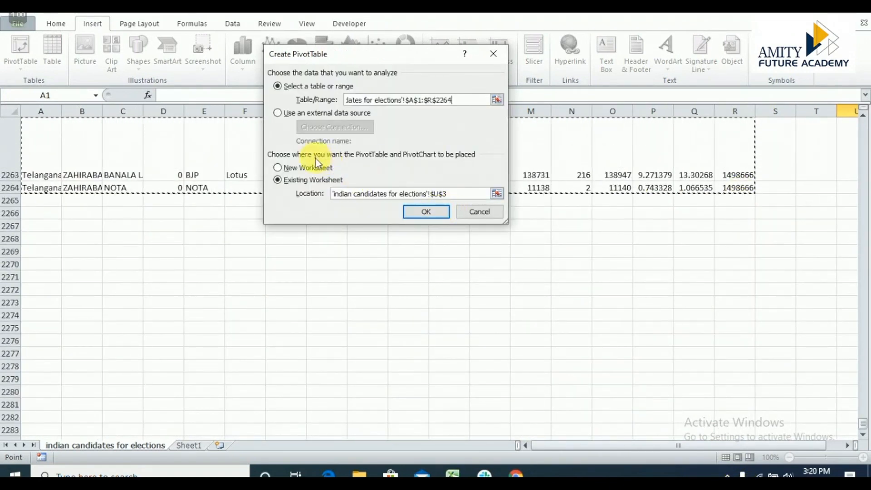
left_click(278, 168)
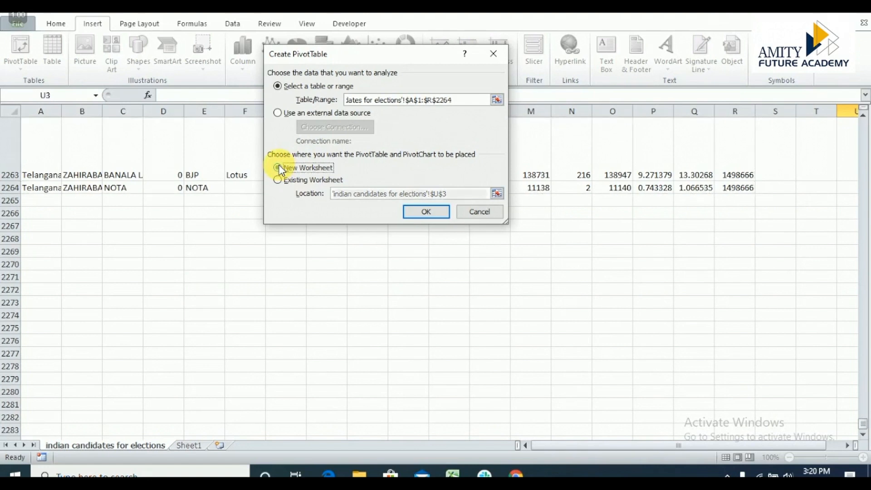
left_click(427, 212)
Add the AGE field to the new PivotTable as row labels.
left_click(128, 207)
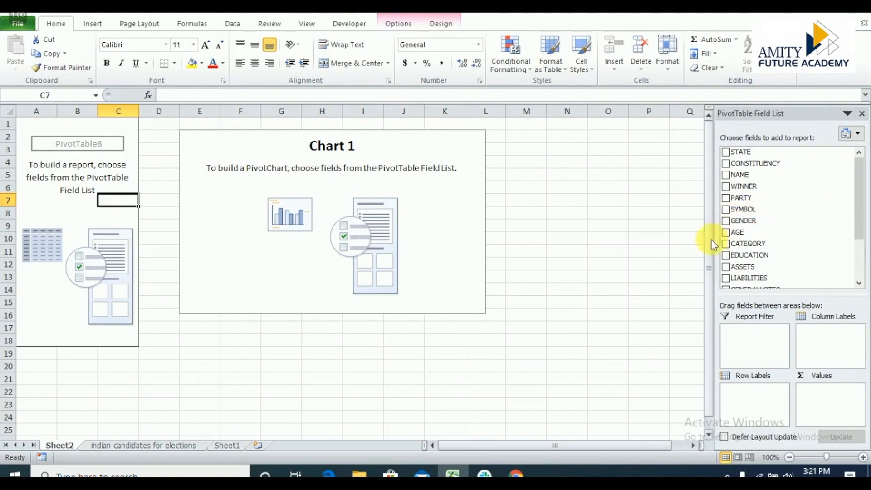
left_click(726, 232)
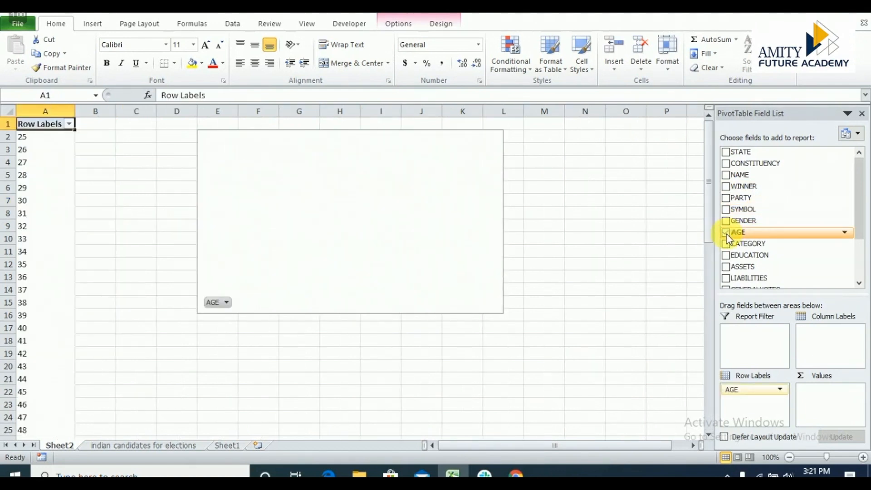
Try AGE as a value field summarized by Min, and return it to the row labels.
left_click(757, 390)
left_click_drag(762, 396, 819, 399)
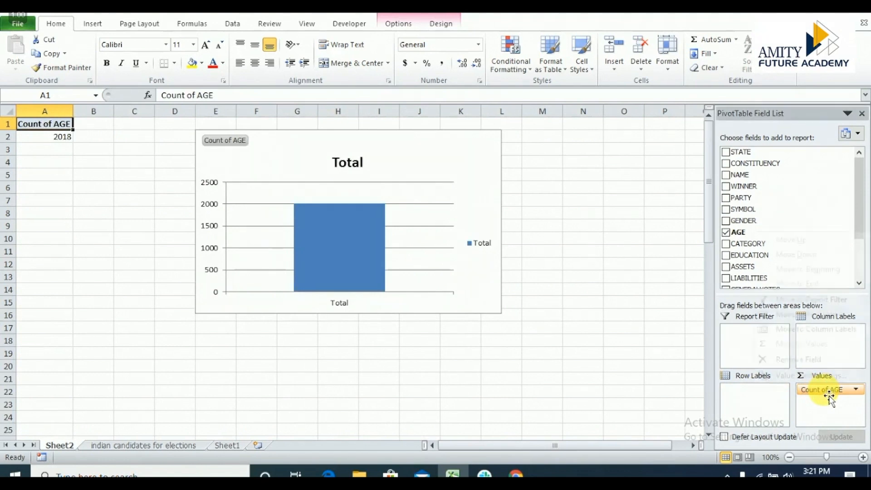
left_click(827, 396)
left_click(785, 376)
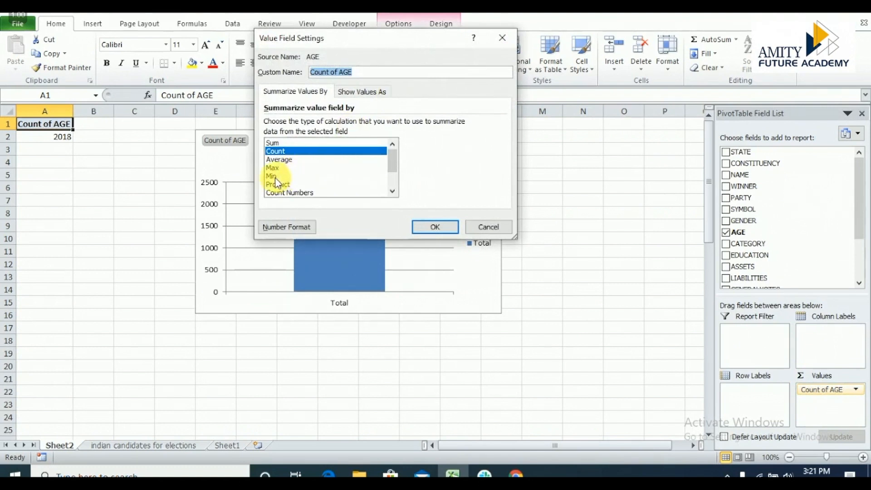
left_click(275, 177)
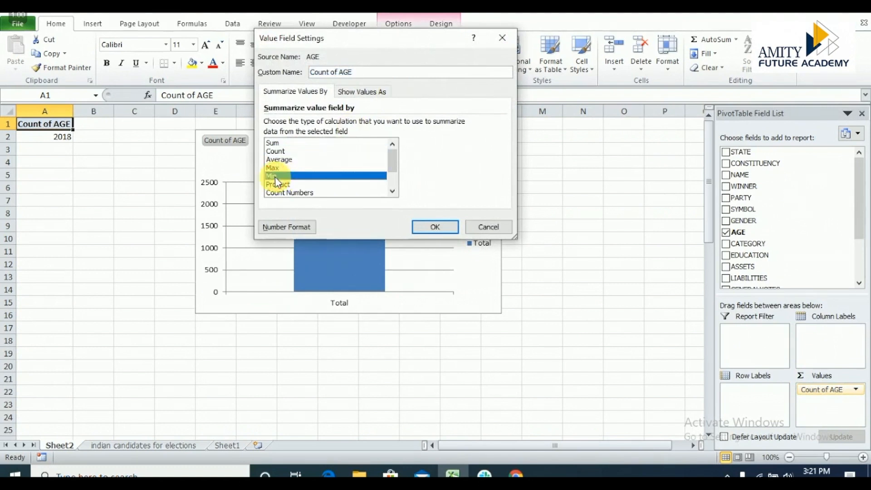
left_click(442, 227)
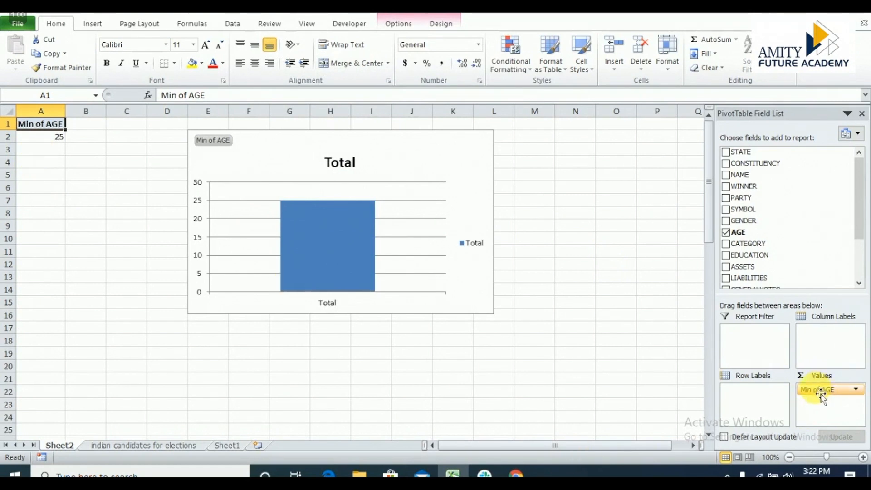
left_click_drag(821, 394, 755, 399)
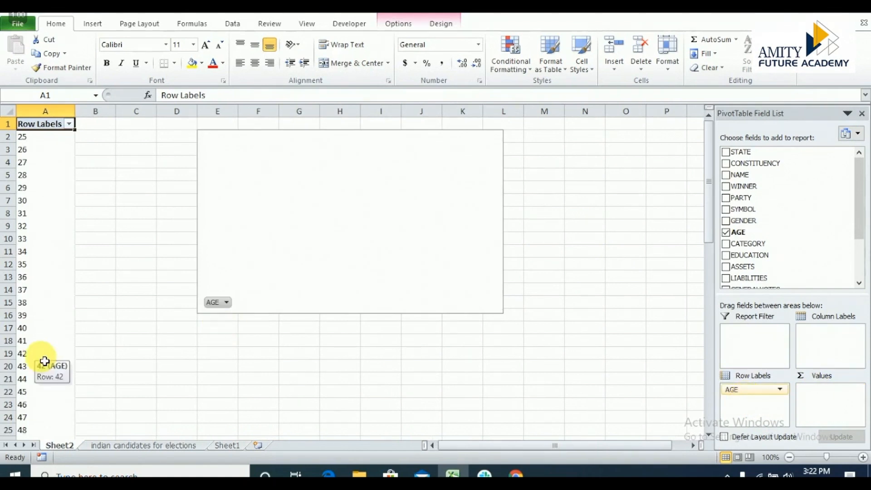
Group the AGE row labels from 25 to 86 in intervals of 10.
left_click(28, 140)
right_click(24, 143)
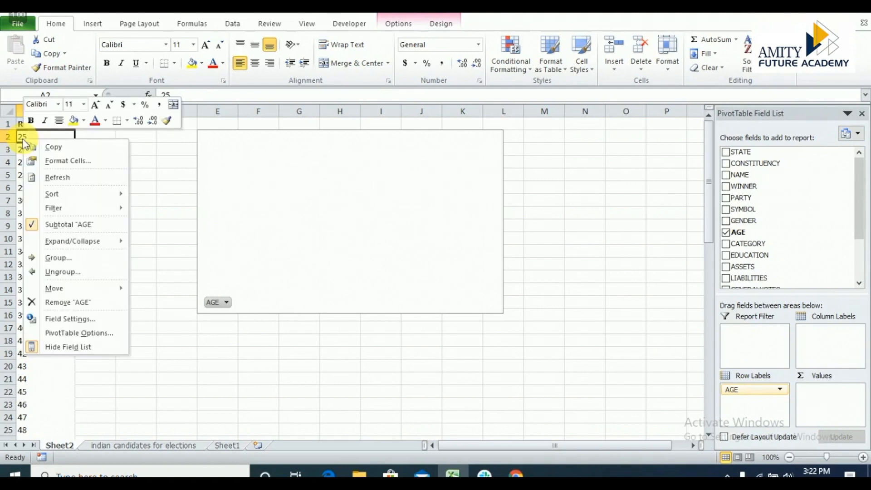
left_click(64, 263)
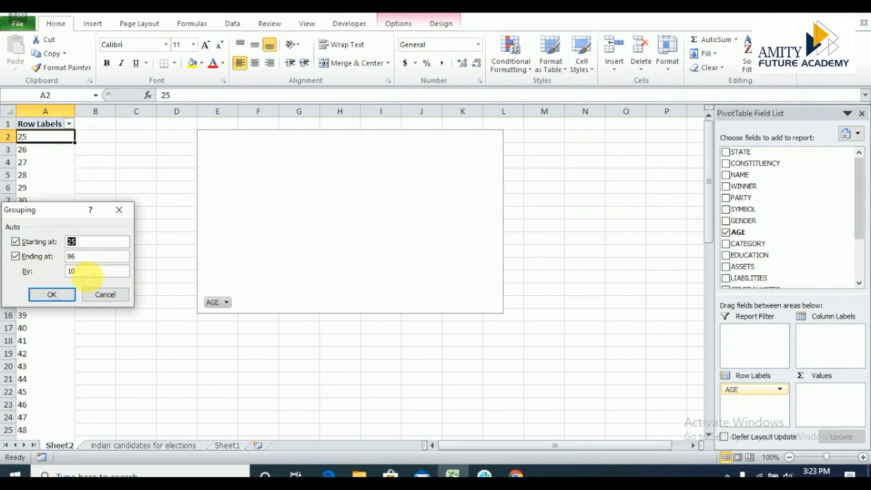
left_click(50, 295)
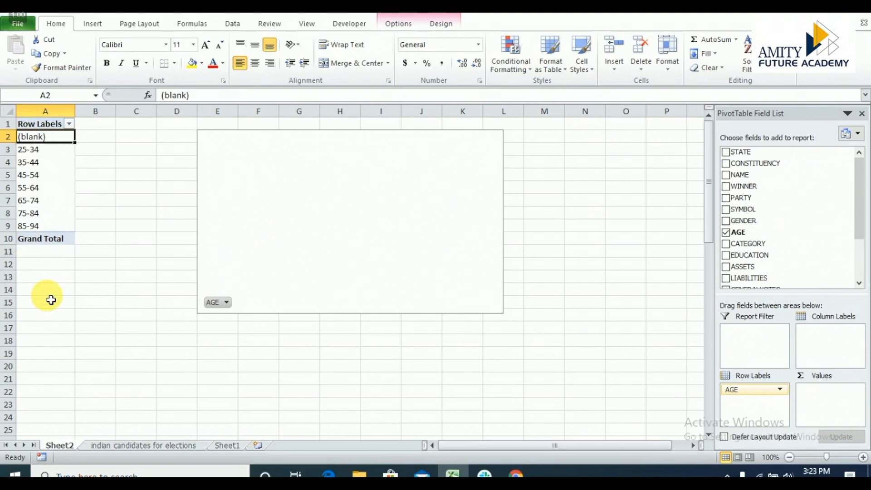
Add the WINNER field as a summed value and move the PivotChart close beside the PivotTable.
left_click(53, 175)
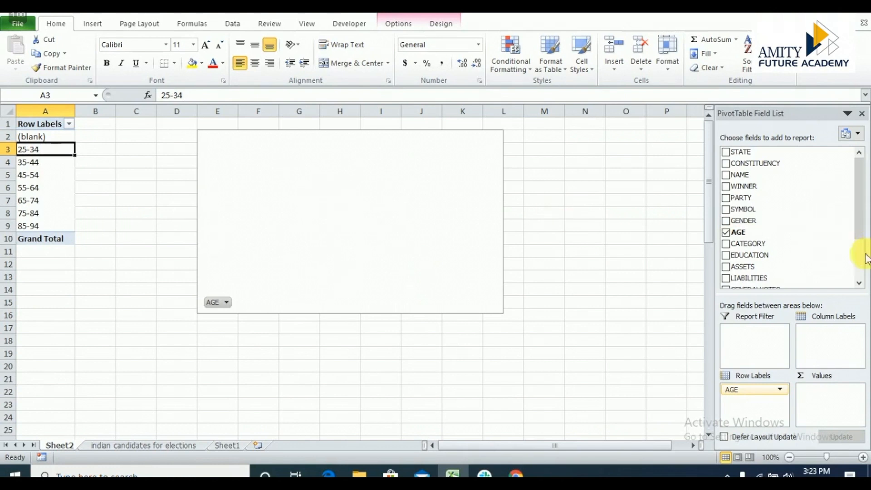
left_click(859, 271)
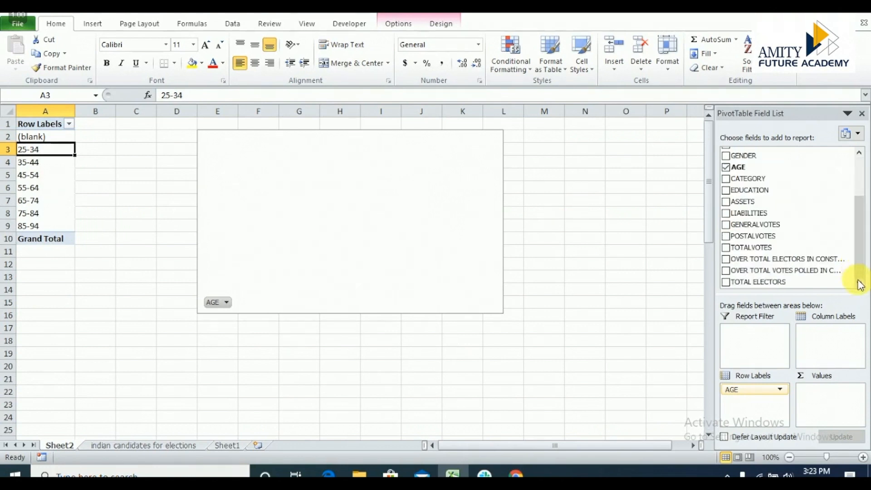
left_click(860, 164)
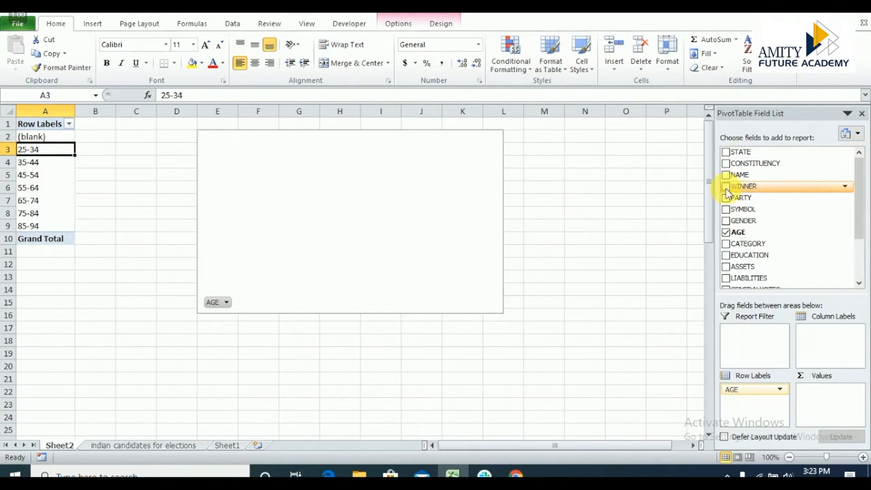
left_click(726, 187)
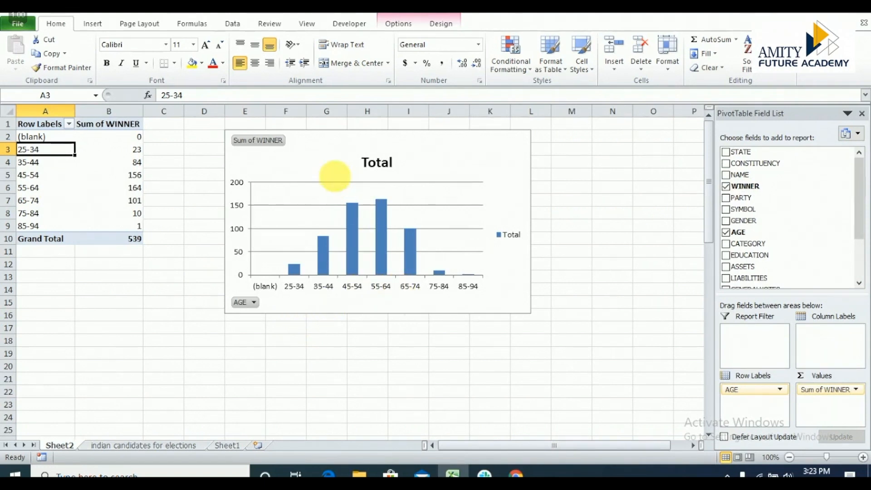
left_click_drag(334, 175, 263, 160)
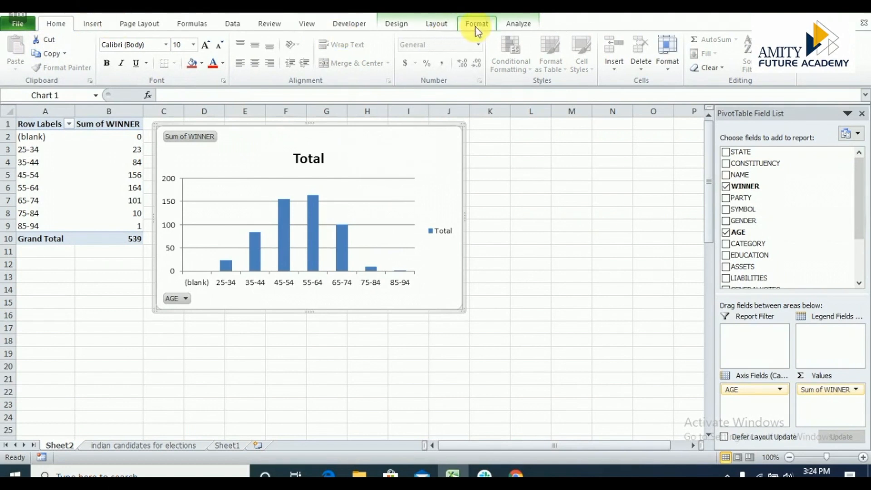
Insert slicers for STATE and CONSTITUENCY on the PivotChart.
left_click(515, 28)
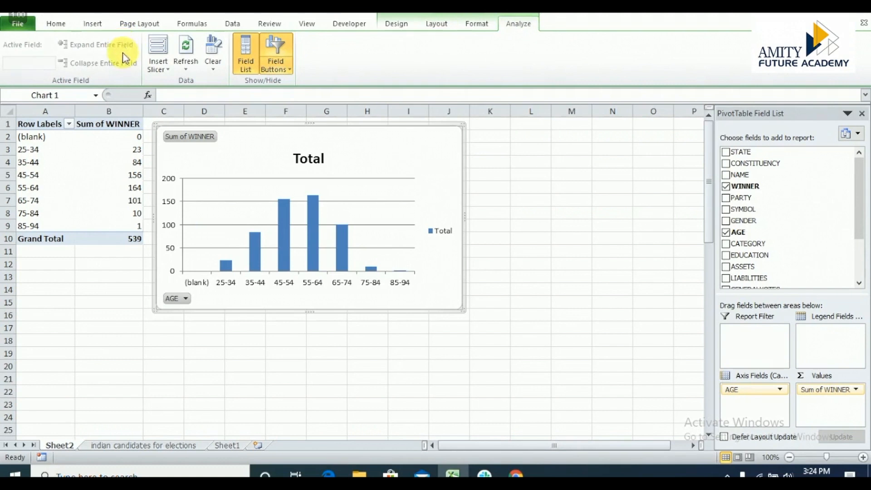
left_click(161, 70)
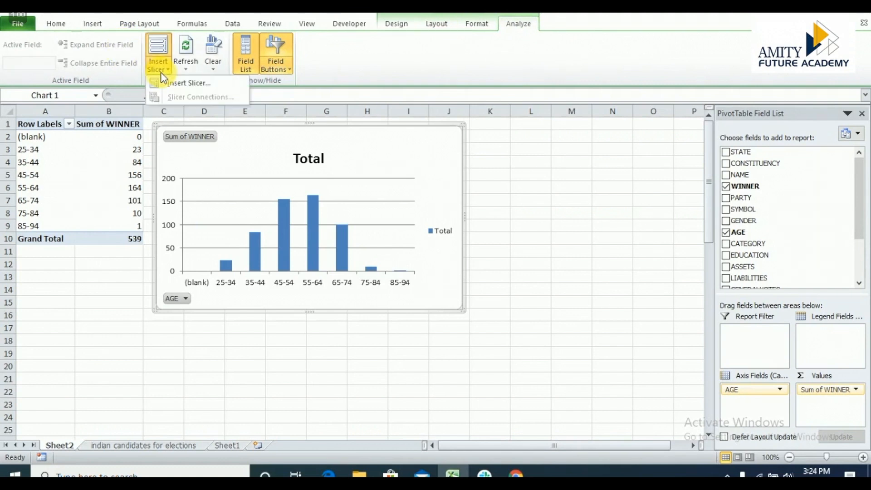
left_click(175, 82)
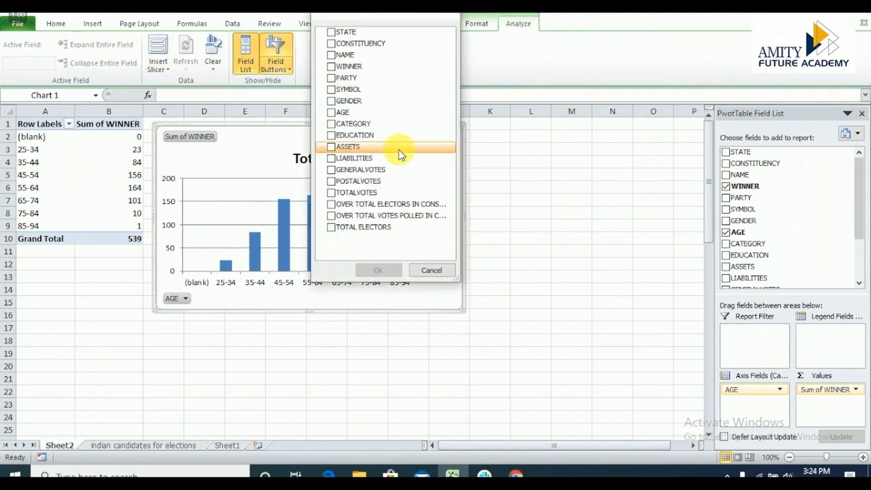
left_click(331, 32)
left_click(331, 43)
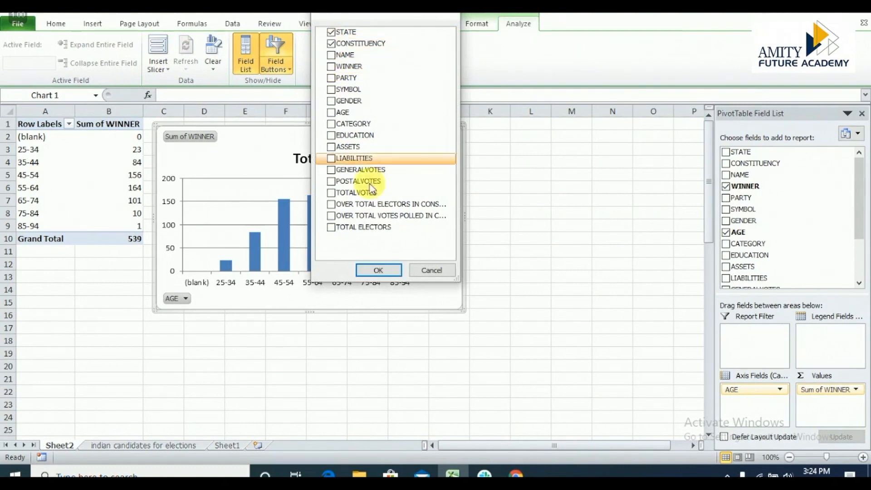
left_click(375, 270)
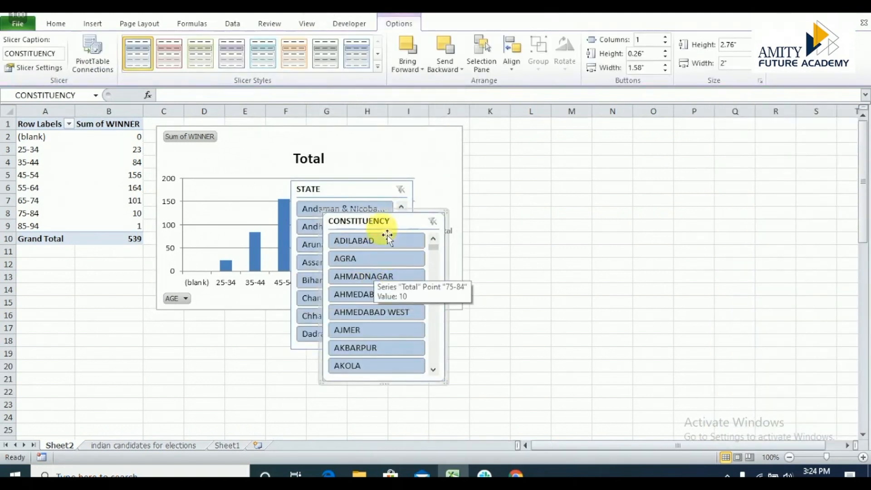
Move the CONSTITUENCY slicer beside the PivotChart, clear of its bars, and the STATE slicer beneath the PivotTable.
left_click_drag(386, 232, 530, 288)
left_click_drag(327, 187, 521, 125)
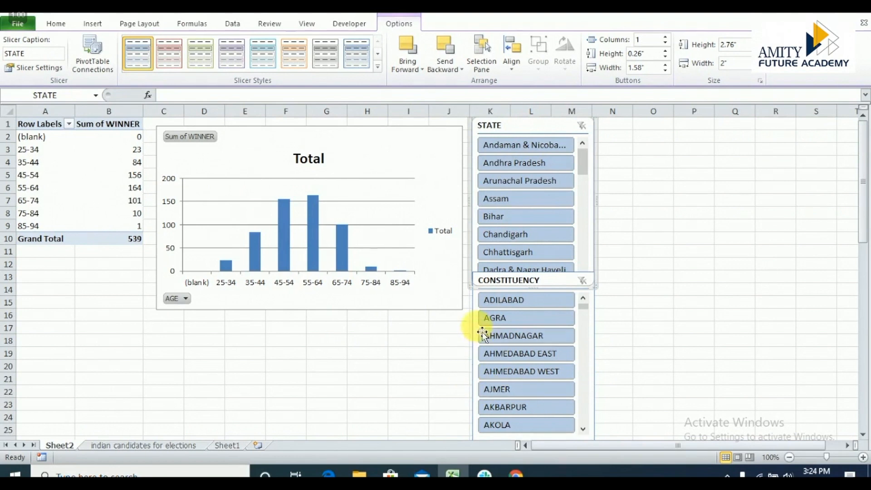
left_click_drag(556, 130, 91, 271)
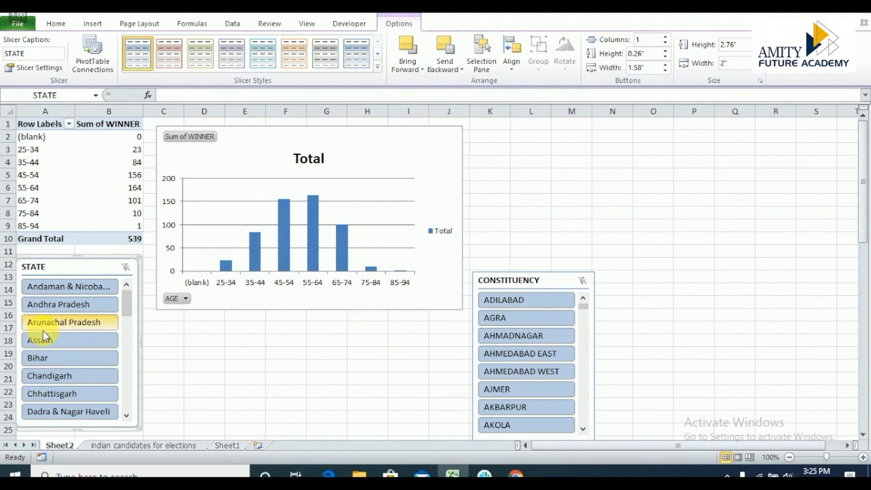
Filter the PivotChart to Andaman & Nicobar Islands in both slicers, and switch both slicers to Chandigarh.
left_click(50, 287)
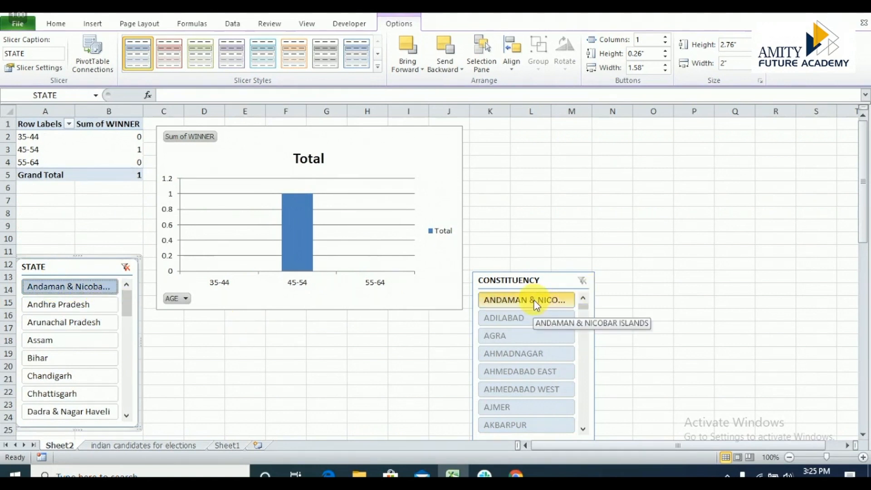
left_click(518, 323)
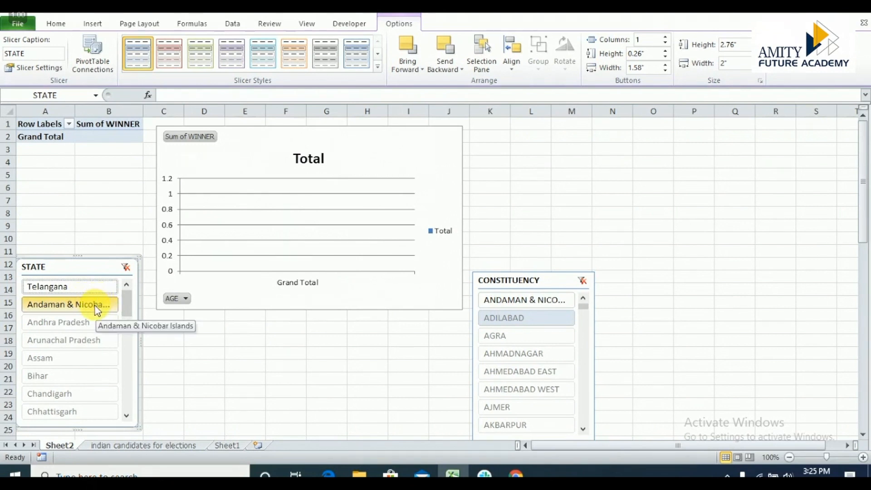
left_click(94, 305)
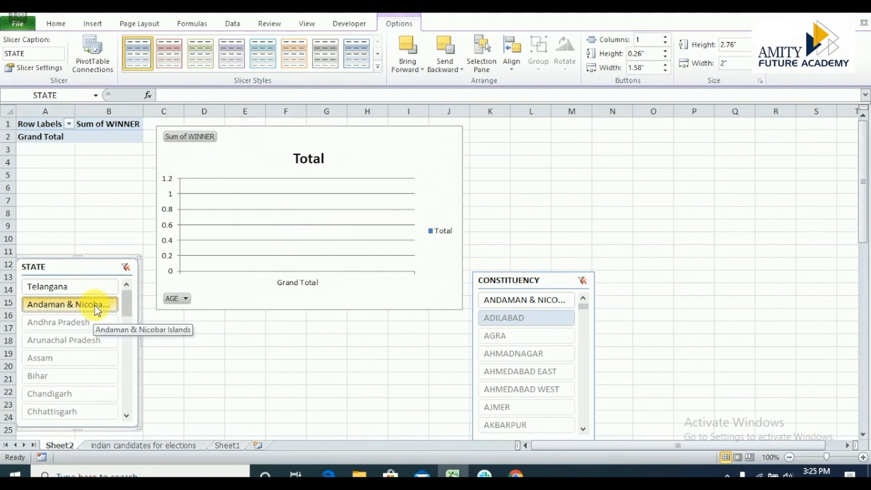
left_click(524, 308)
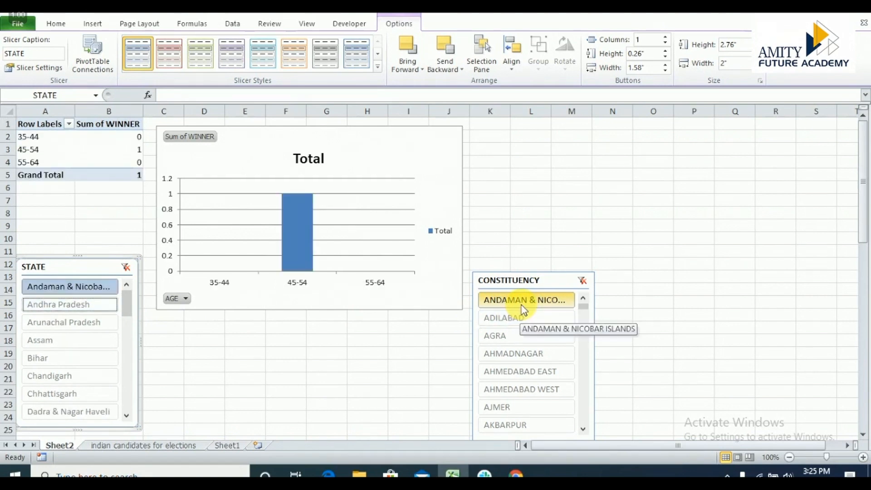
mouse_move(290, 252)
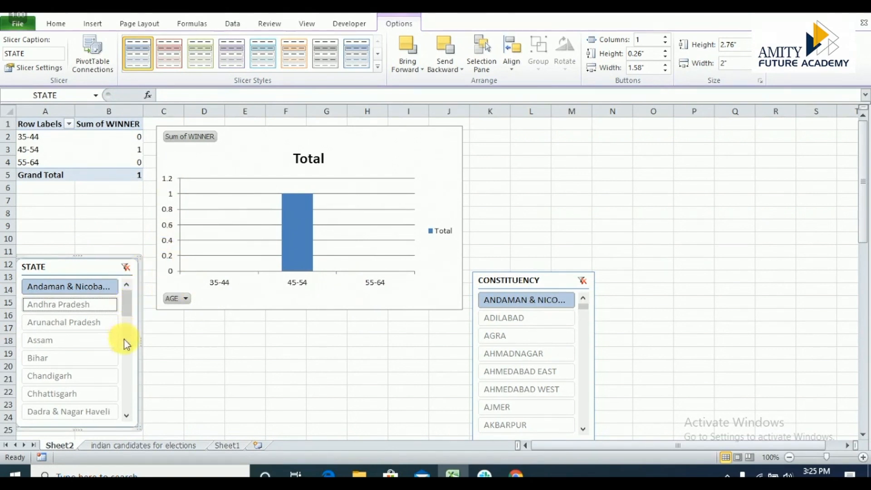
left_click(74, 378)
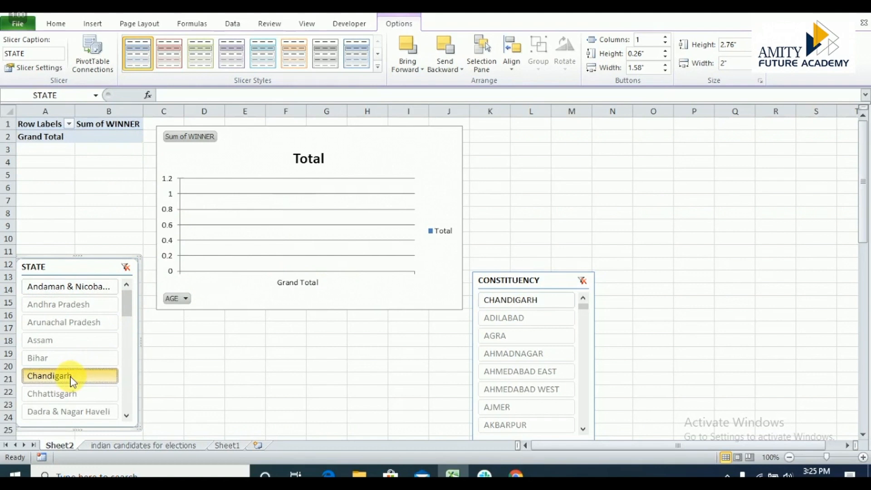
left_click(514, 306)
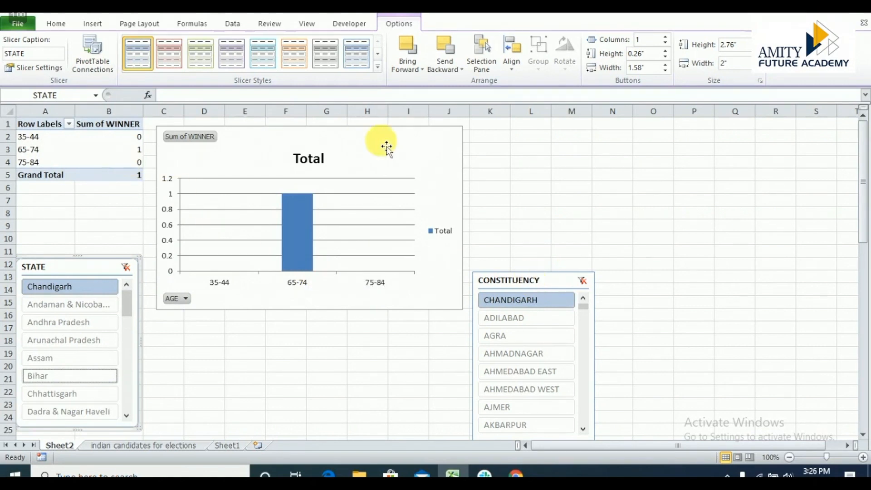
Add the TOTALVOTES field to the PivotTable's values alongside WINNER.
left_click(73, 157)
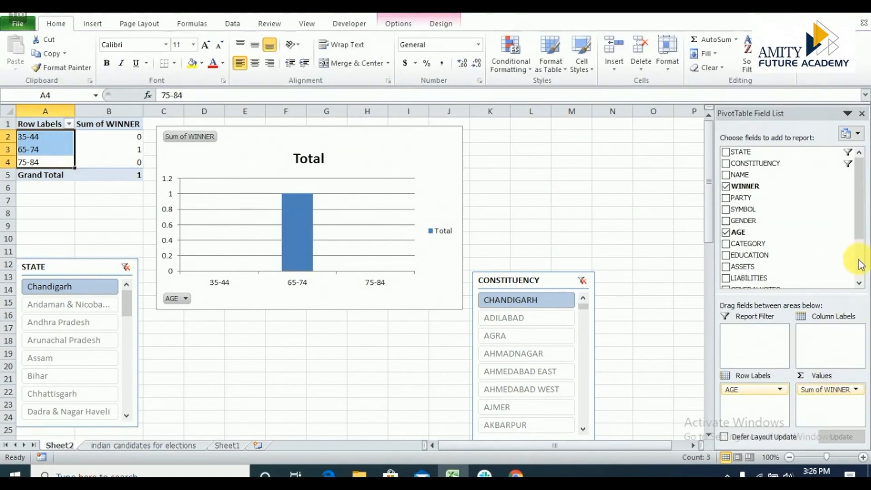
left_click(858, 259)
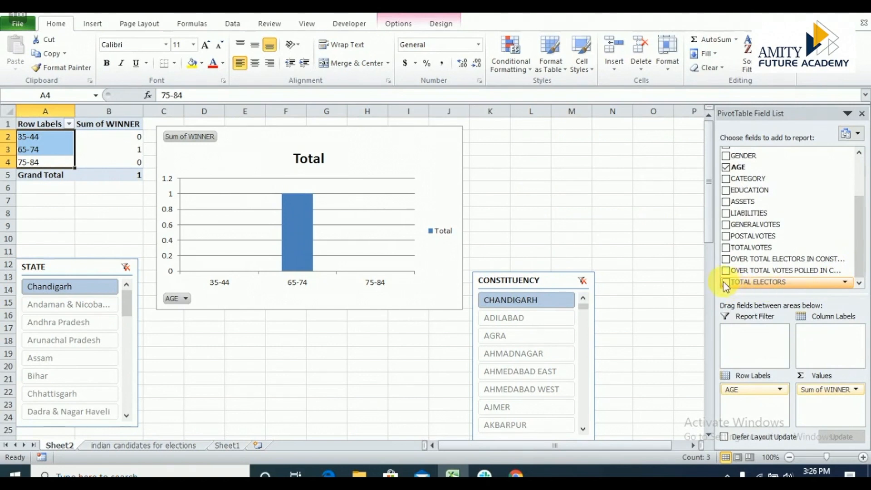
left_click(726, 248)
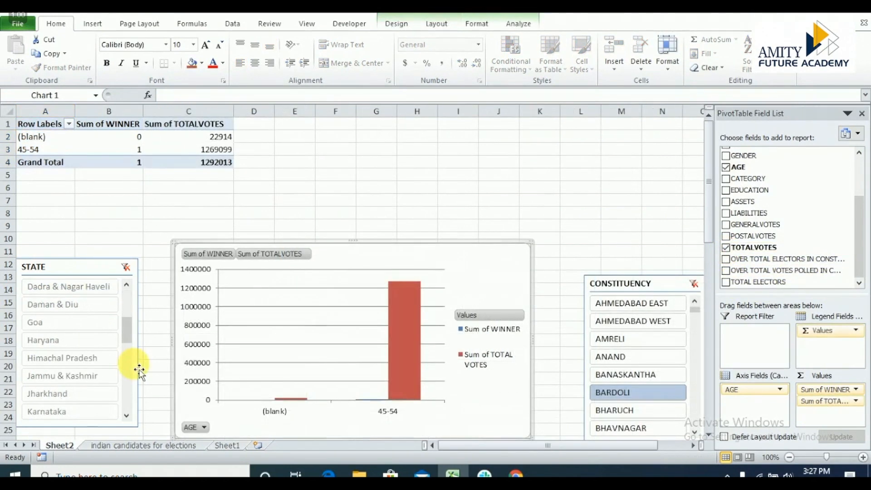
Set the STATE and CONSTITUENCY slicers to Andaman & Nicobar Islands to filter the winner and total votes data.
left_click(124, 303)
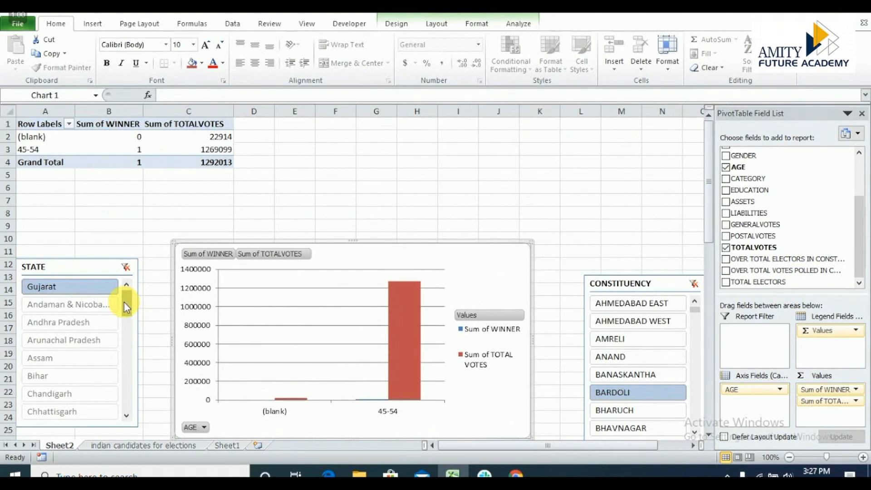
left_click(81, 306)
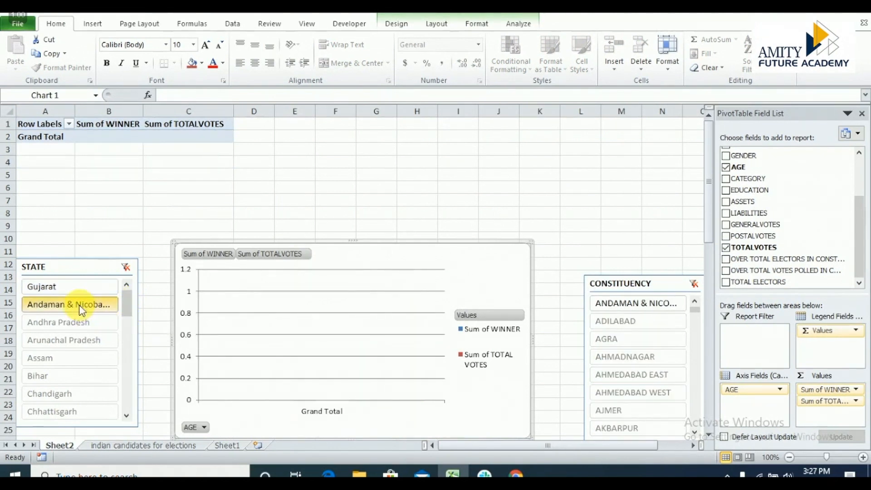
left_click(609, 310)
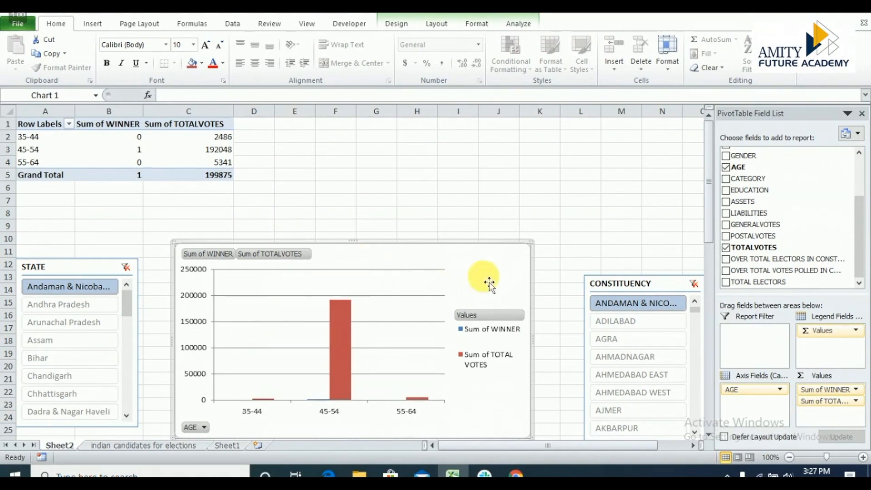
Apply the chart layout with a title, upper legend and data labels, and the multicolour style on a black background.
left_click(406, 25)
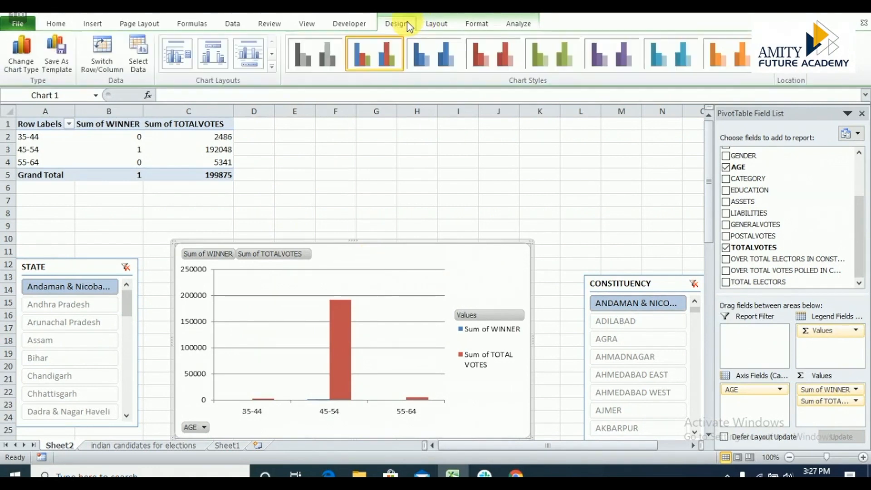
left_click(211, 56)
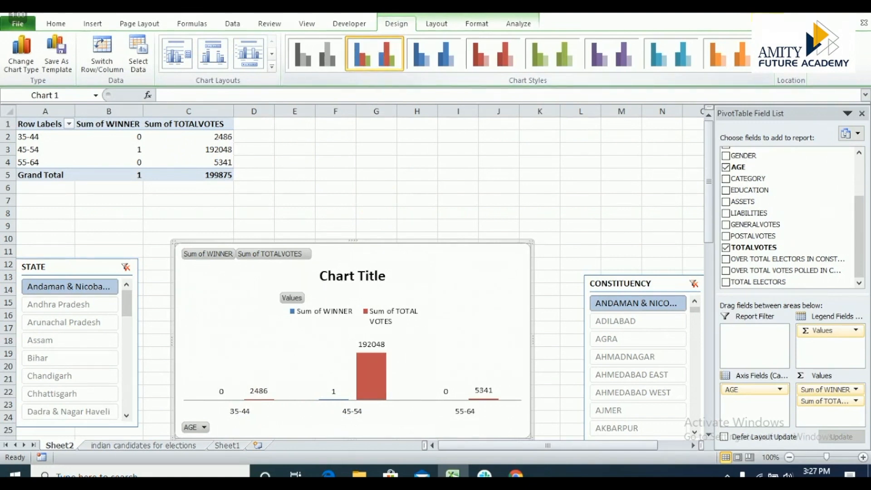
left_click(764, 76)
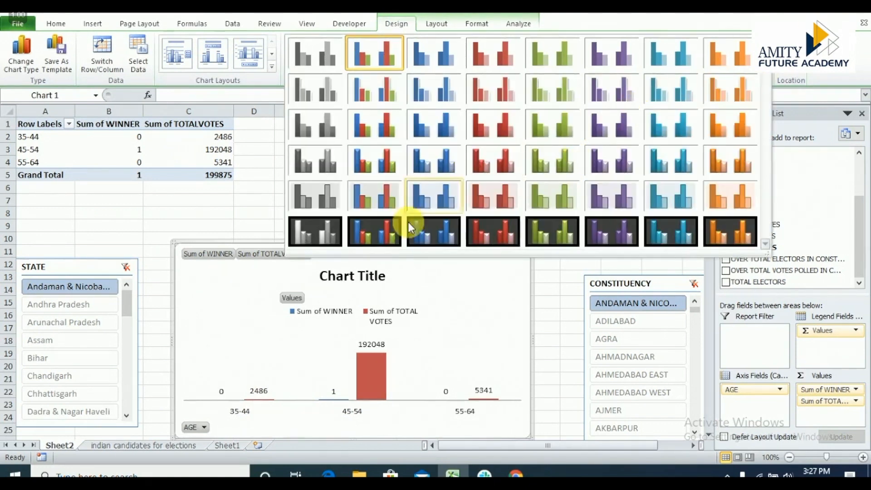
left_click(369, 237)
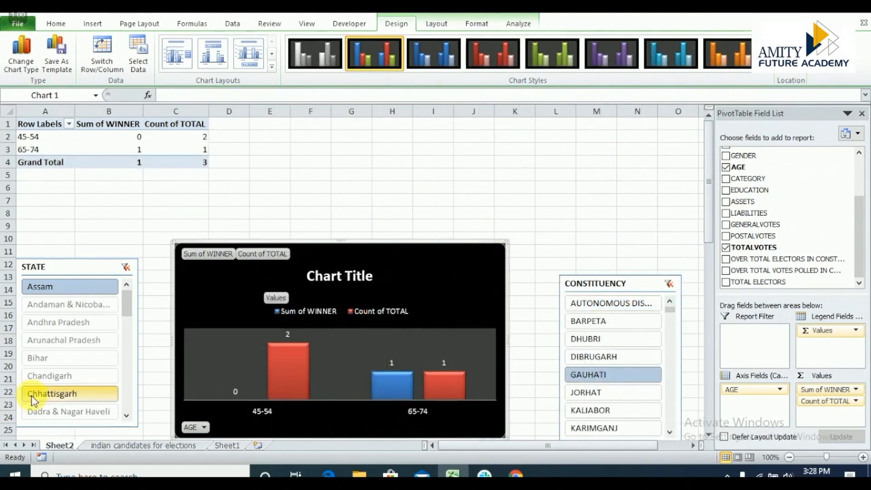
Filter the PivotChart to Madhya Pradesh and the CHHINDWARA constituency, and inspect the bars for the 35-44 age group.
left_click(128, 350)
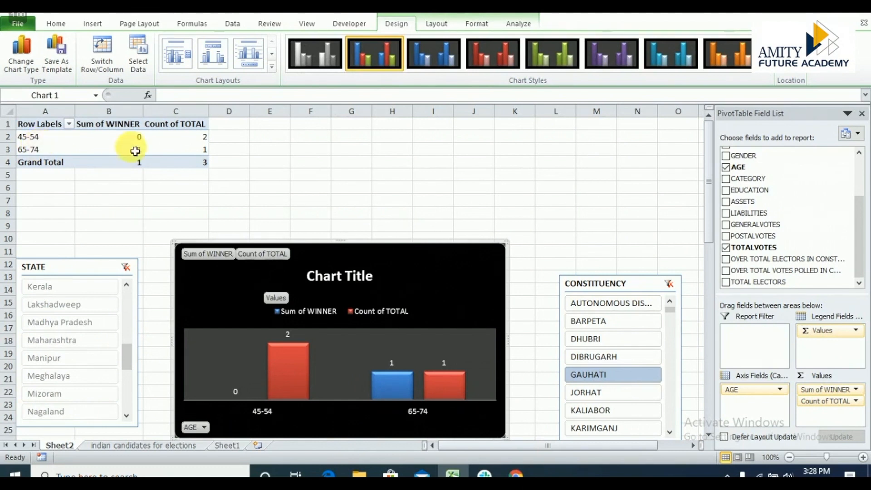
mouse_move(121, 140)
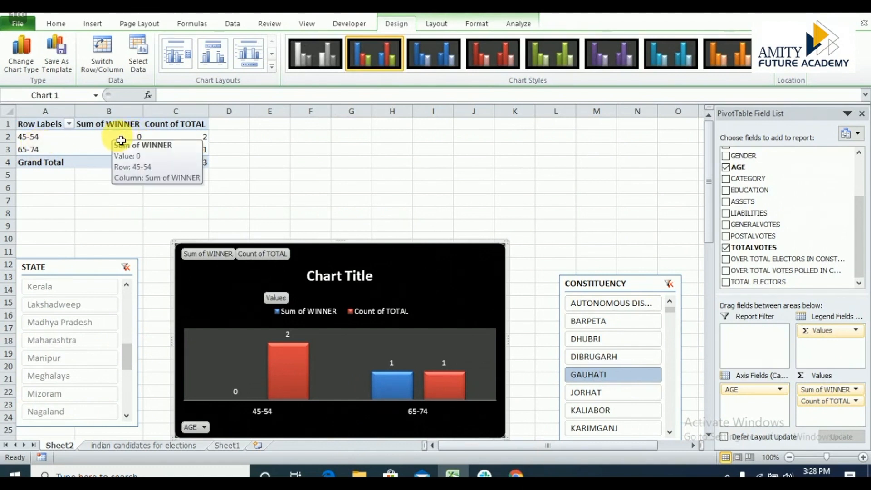
mouse_move(174, 140)
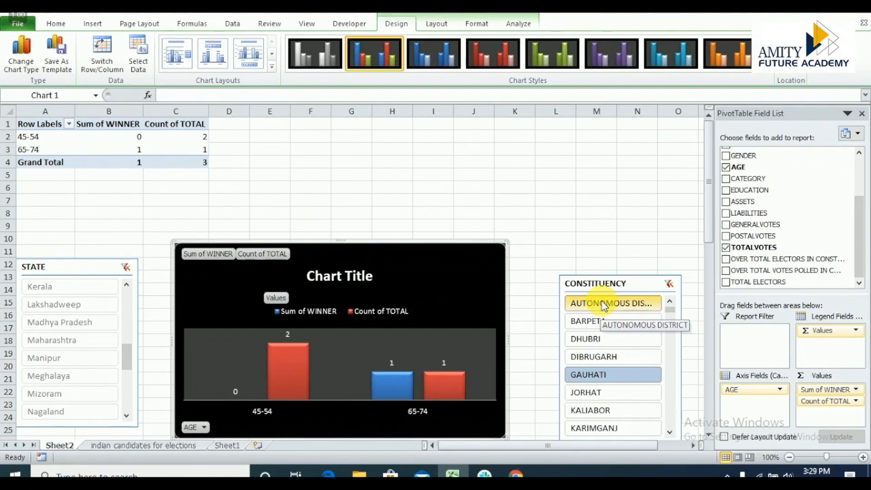
left_click(80, 331)
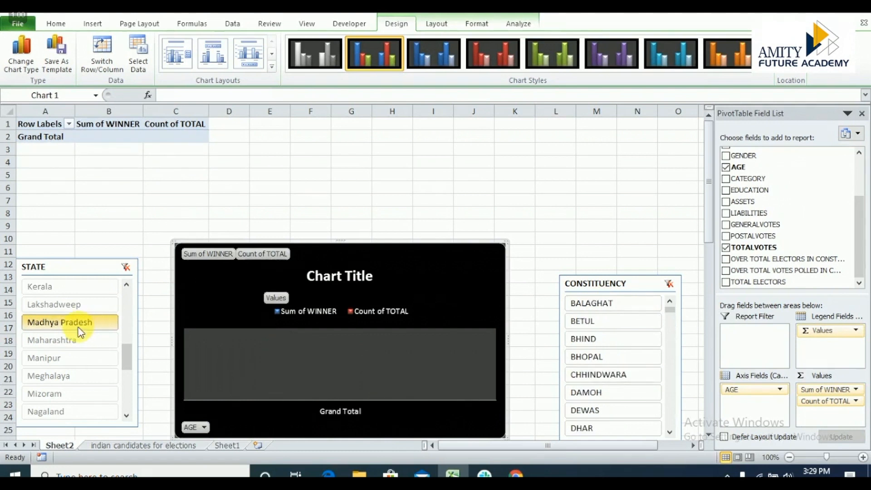
left_click(592, 378)
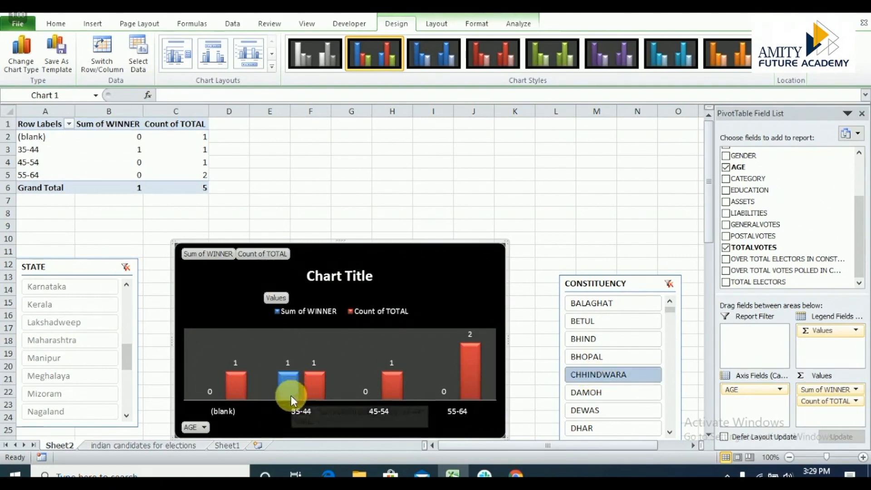
mouse_move(289, 385)
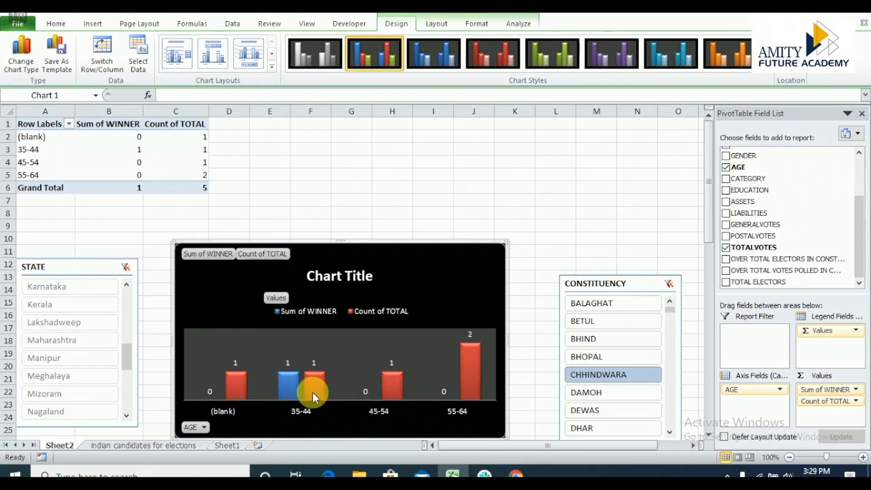
mouse_move(312, 392)
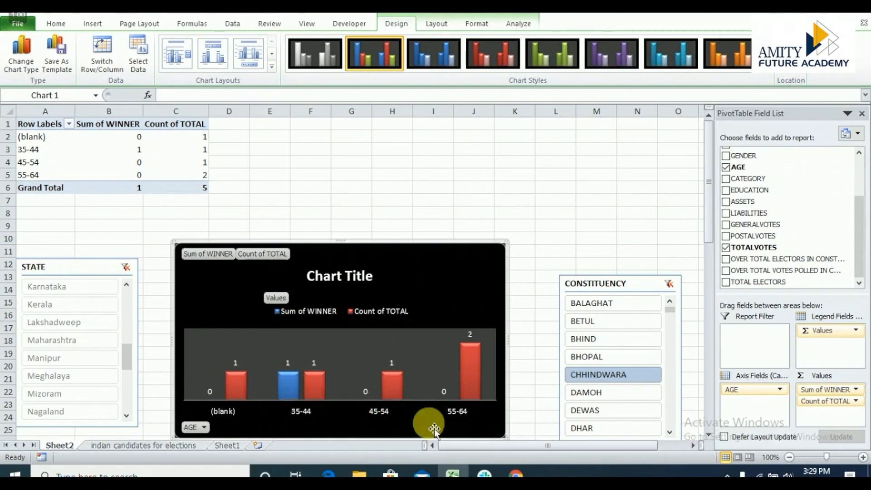